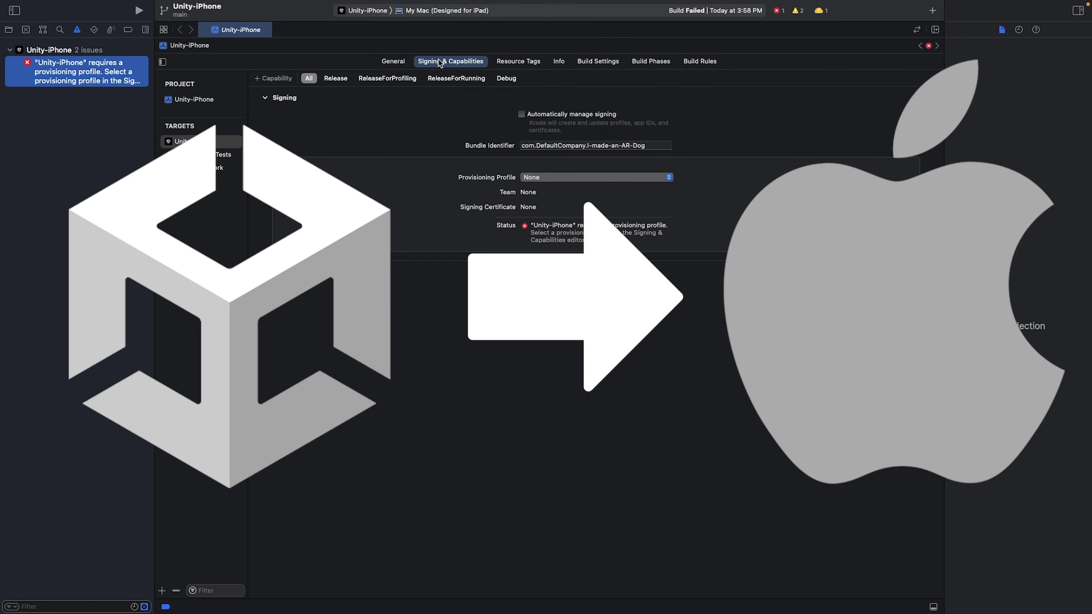
Check 'Automatically manage signing' for the Unity-iPhone target and confirm Enable Automatic
click(522, 114)
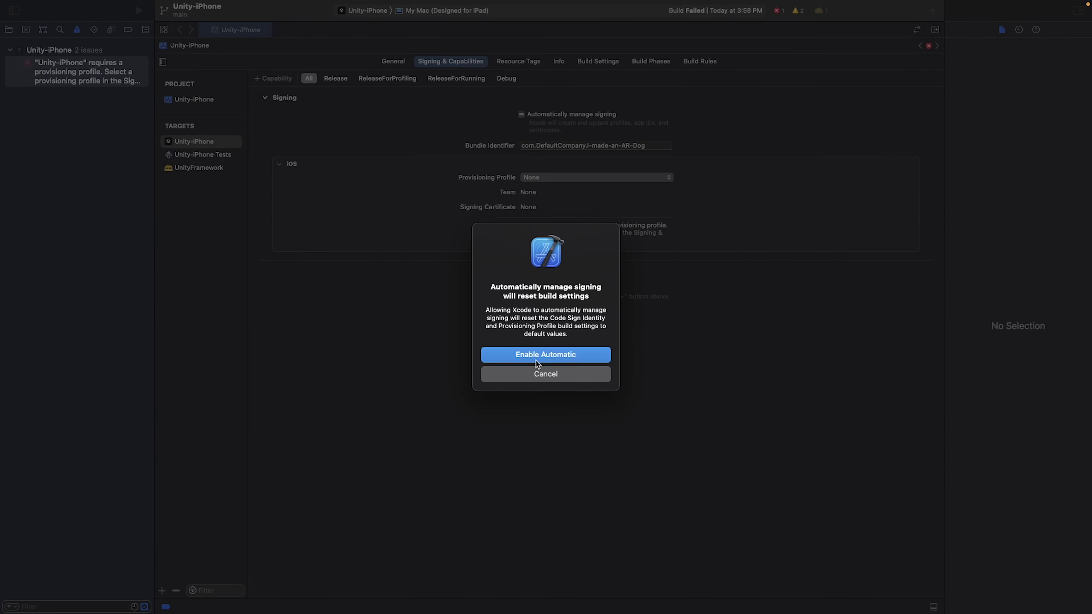
click(542, 354)
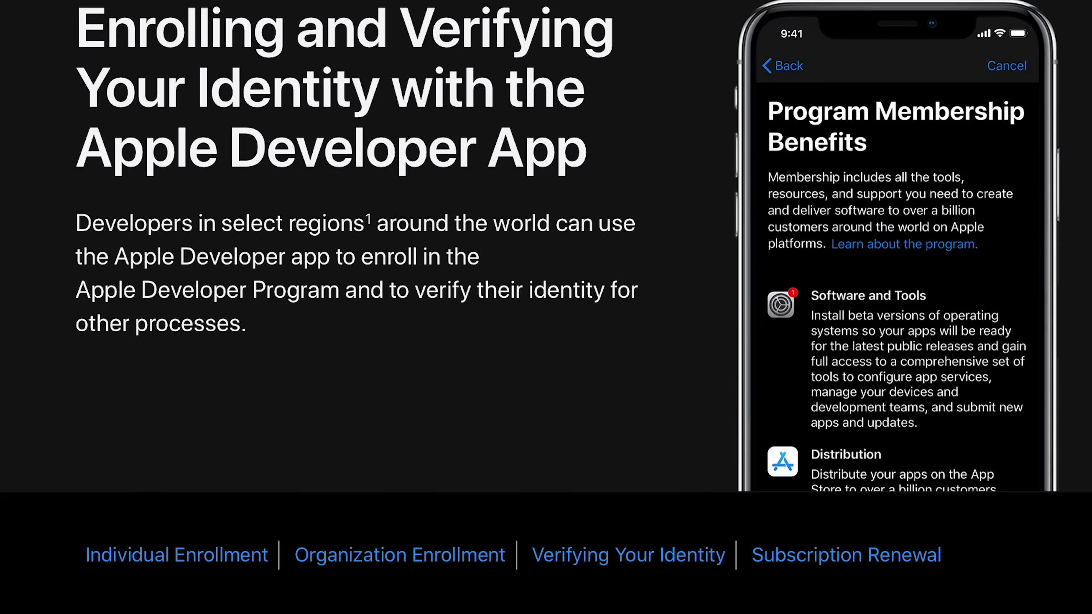
Open the 'Xcode 14 Overview - Apple Developer' search result
scroll(546, 307, down, 5)
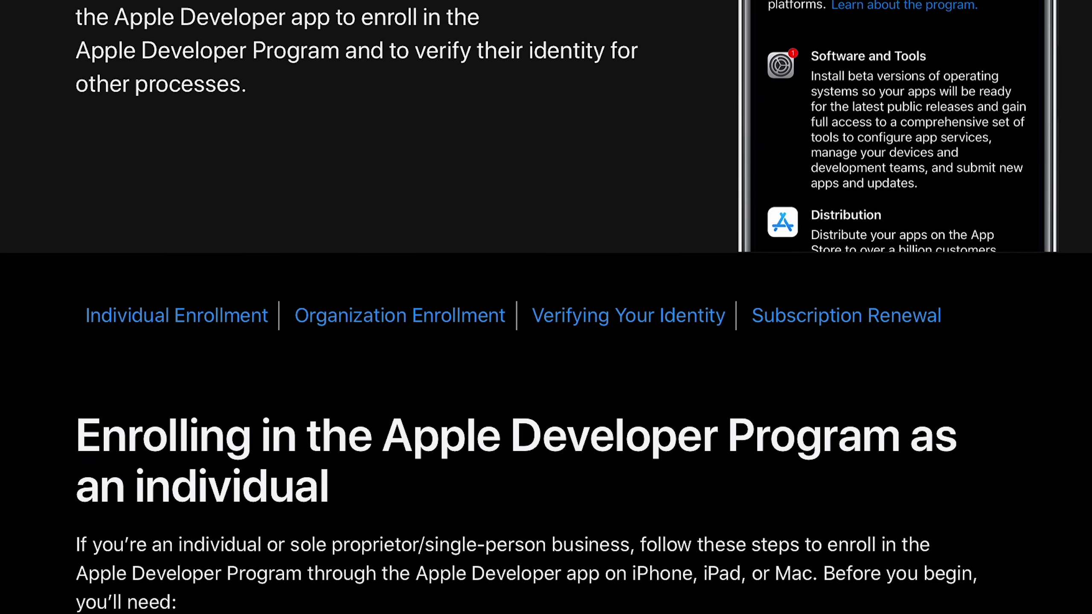
scroll(546, 308, down, 10)
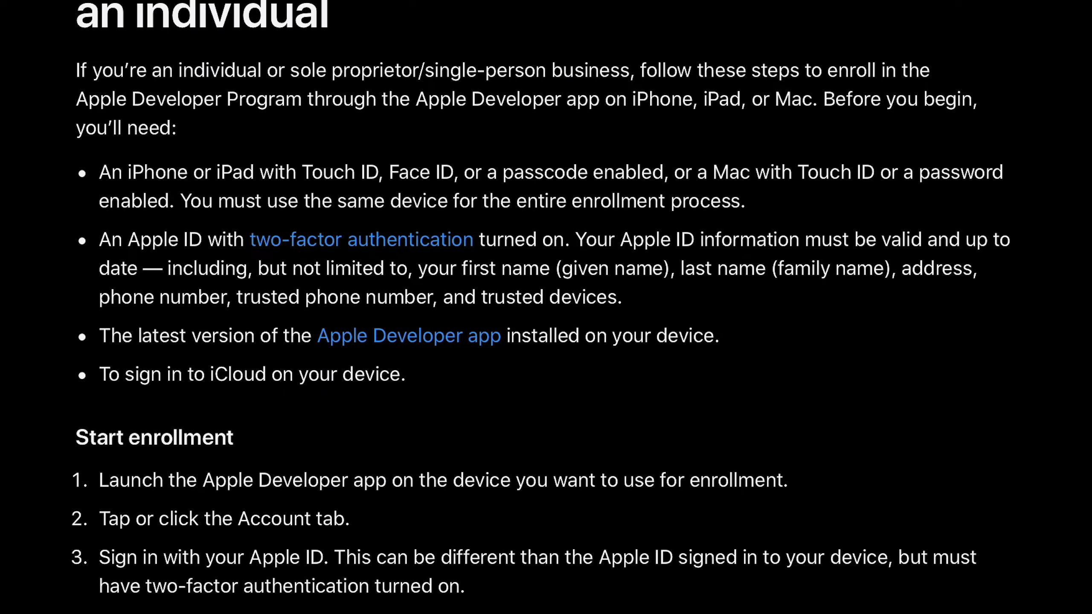
scroll(546, 307, down, 15)
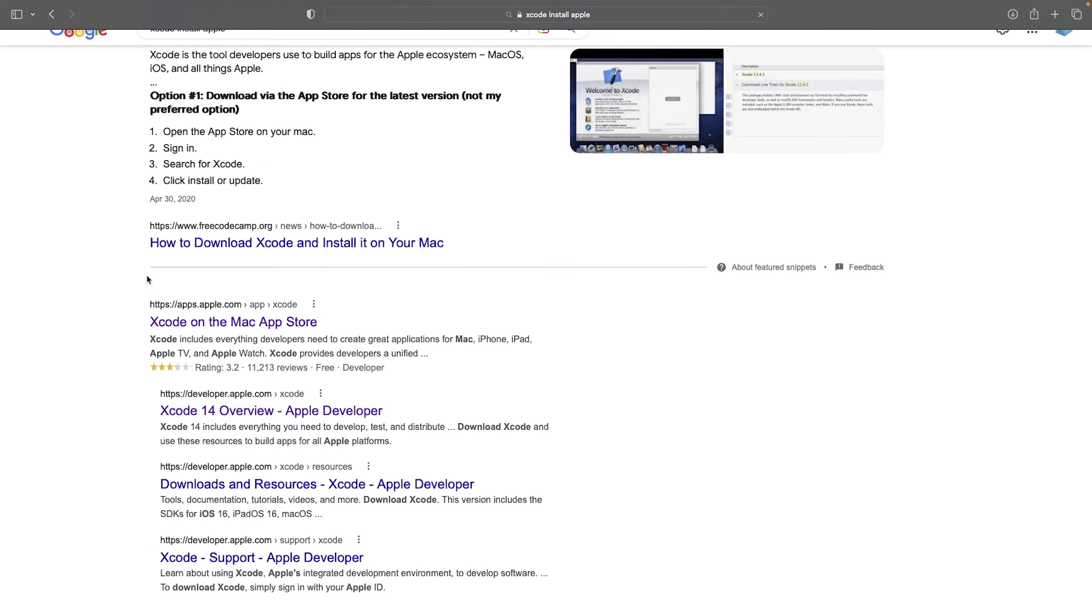
scroll(146, 277, down, 2)
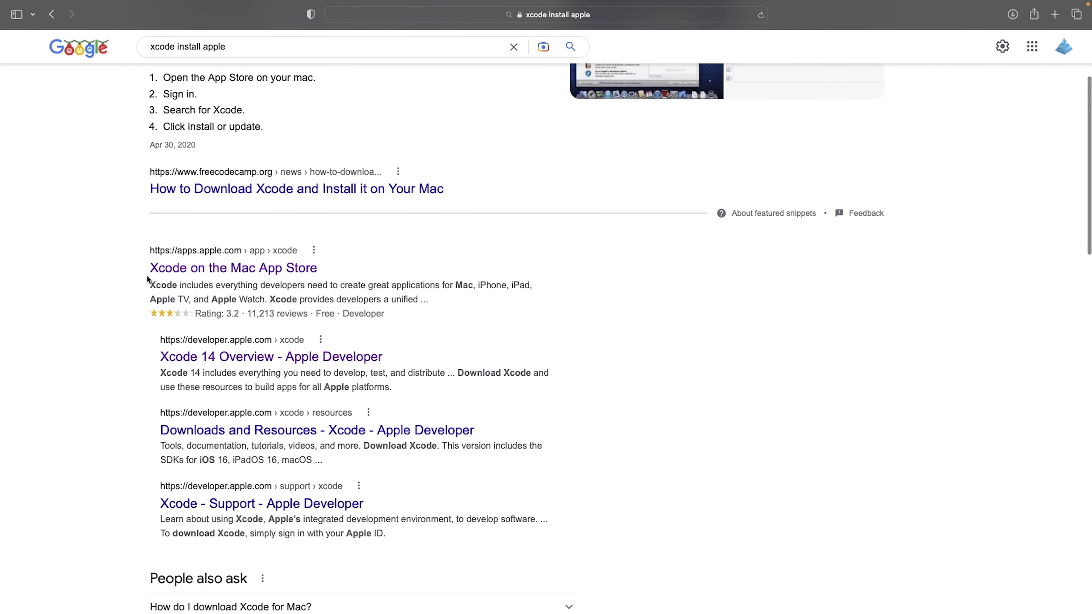
click(223, 358)
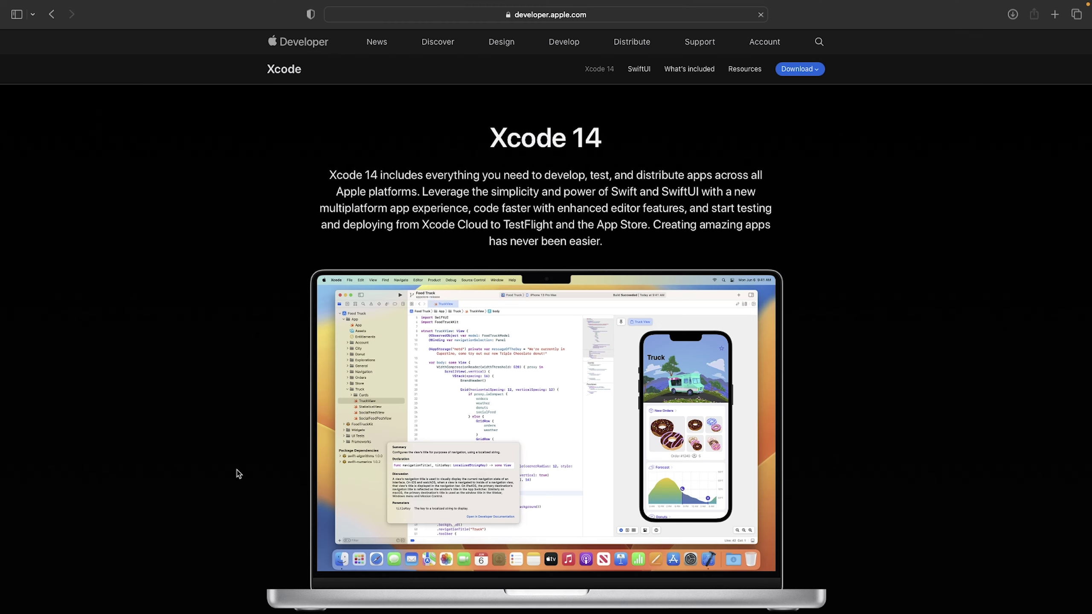
Choose to download Xcode from the Website rather than the App Store
scroll(247, 402, down, 10)
scroll(247, 402, up, 10)
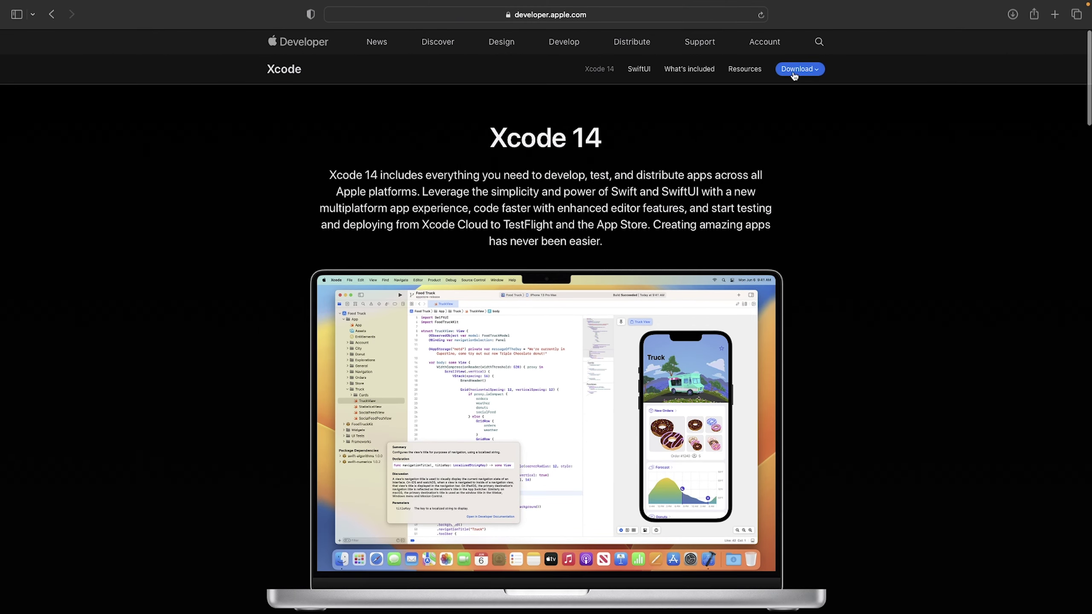
click(794, 73)
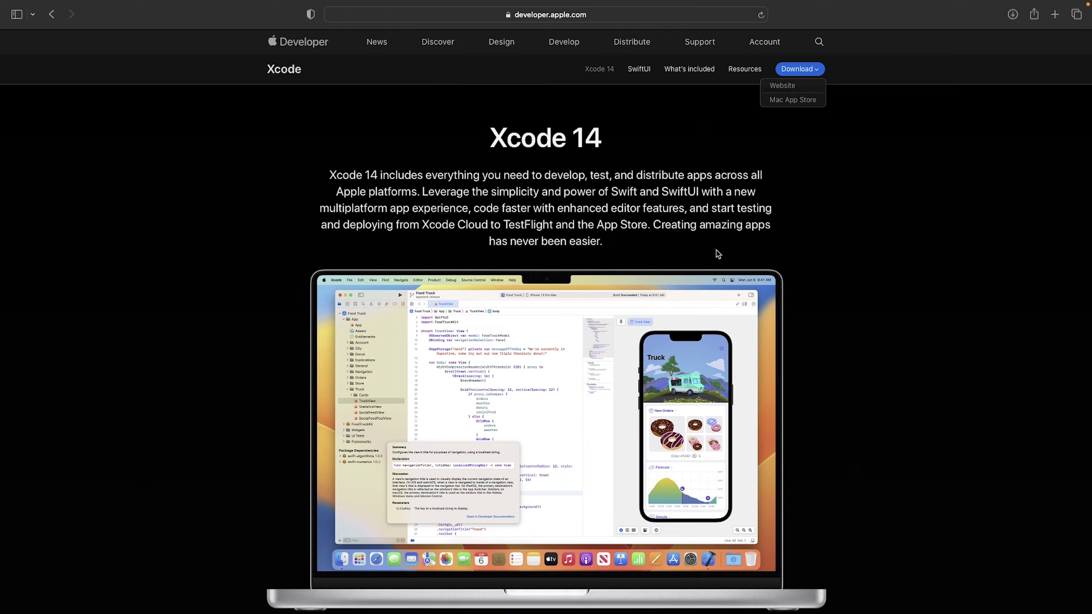
scroll(716, 253, down, 20)
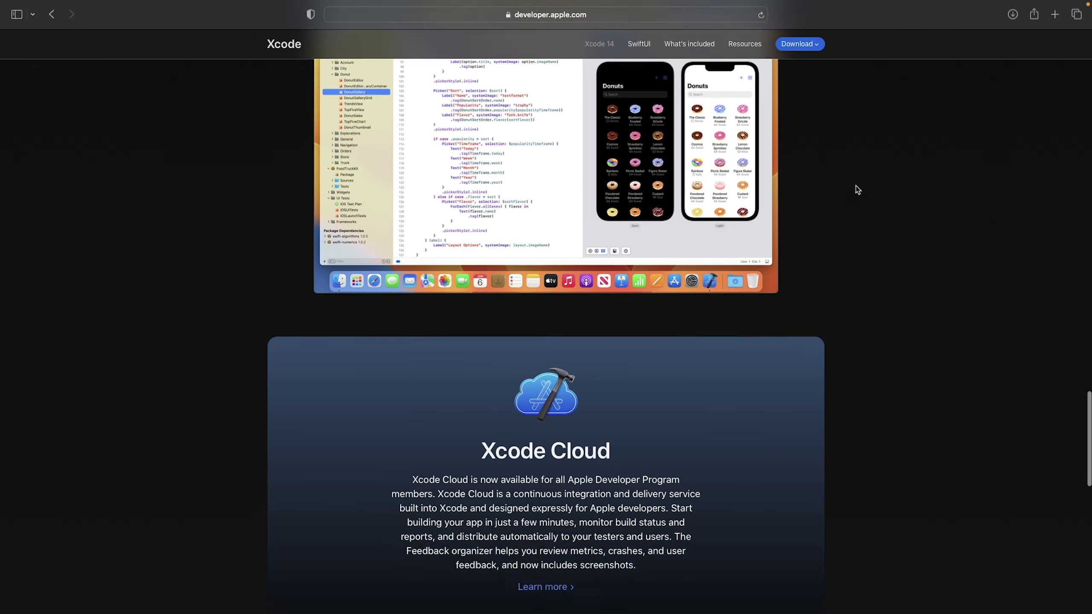
scroll(858, 189, down, 15)
click(804, 45)
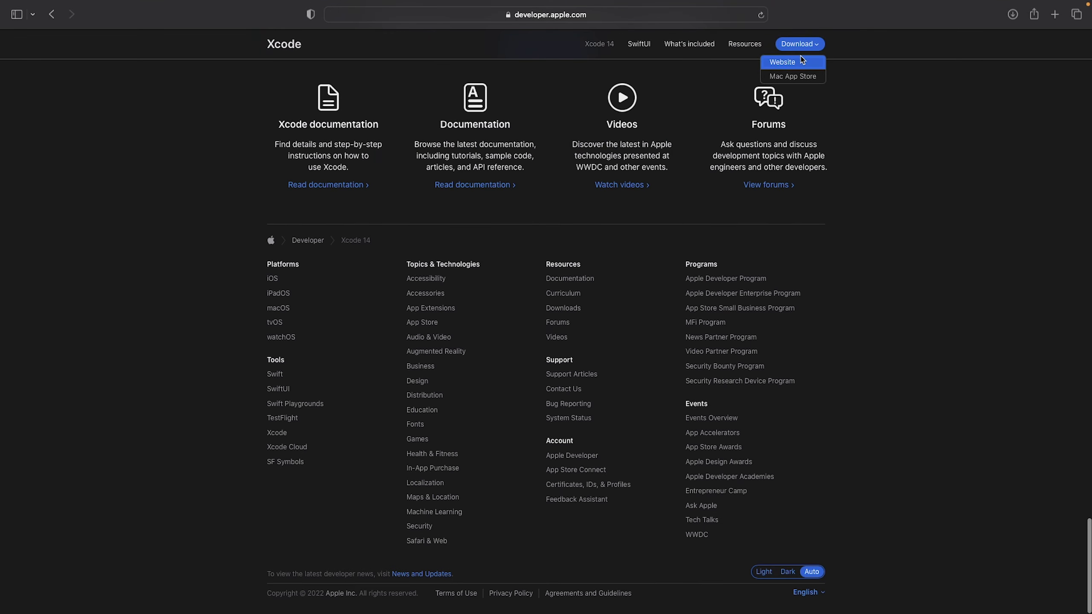
click(801, 62)
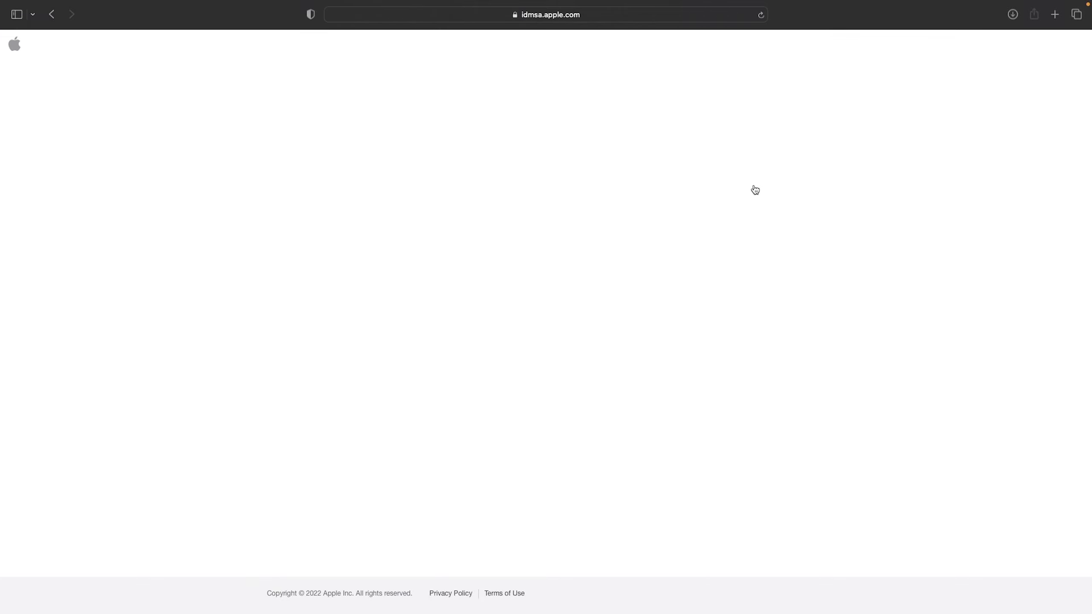
Sign in to the Apple Developer site with the Apple ID
text(username)
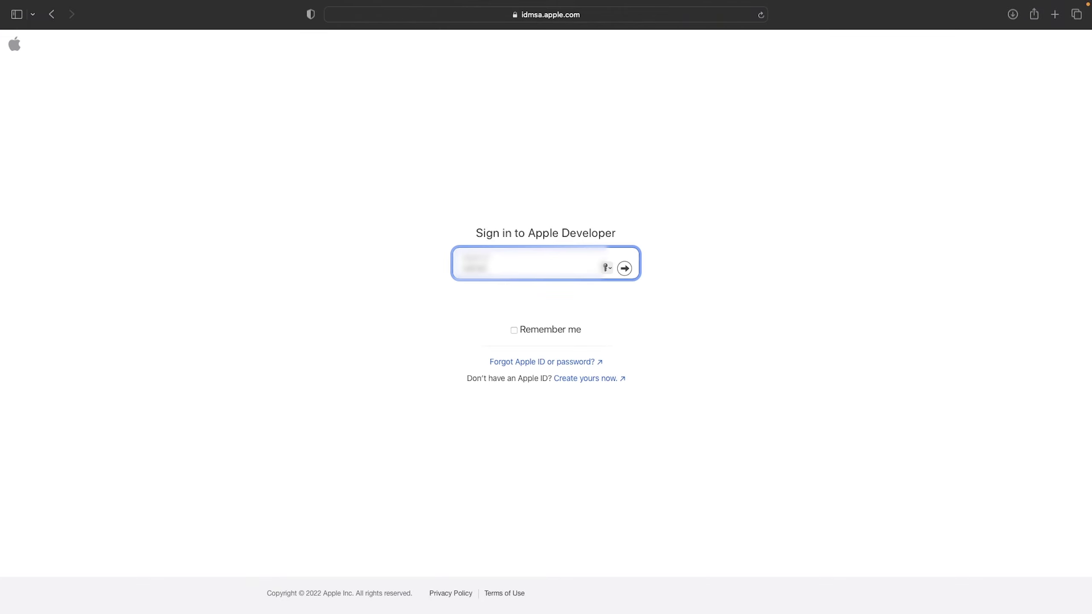
text(@icloud.com)
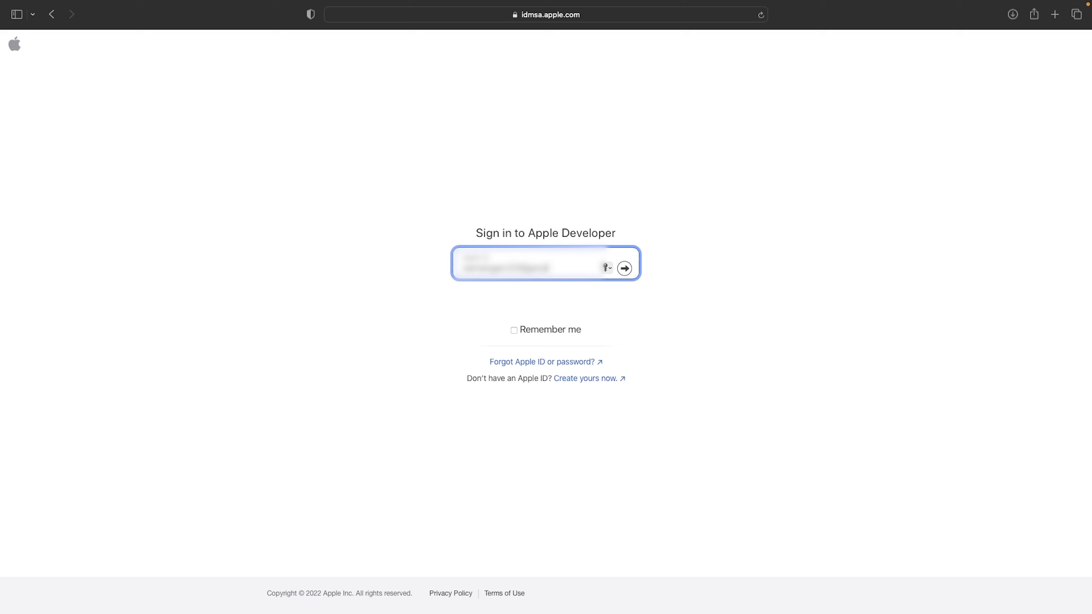
key(Return)
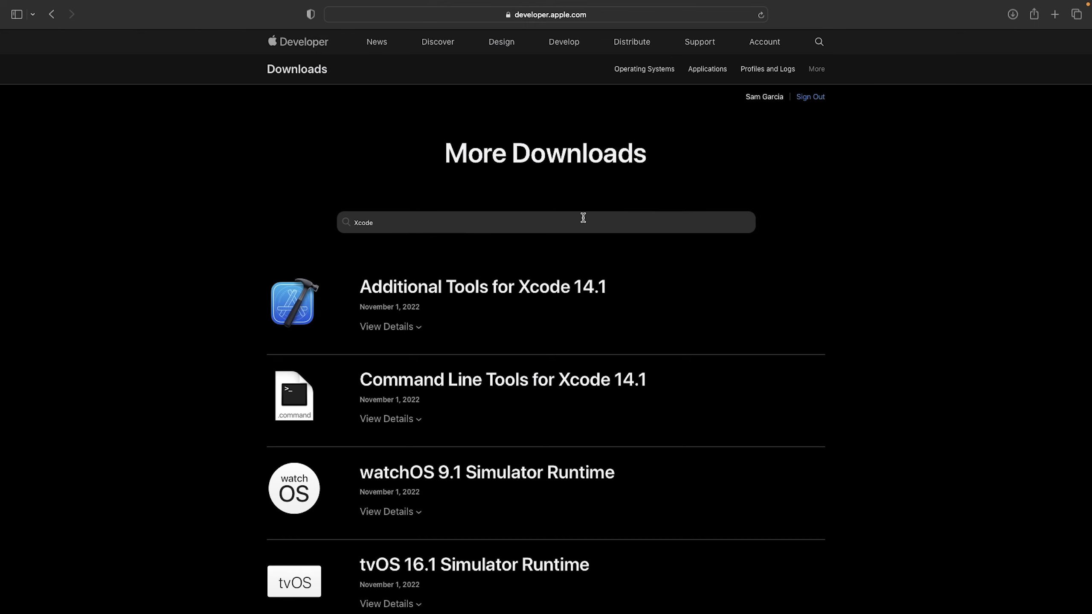
scroll(582, 218, down, 10)
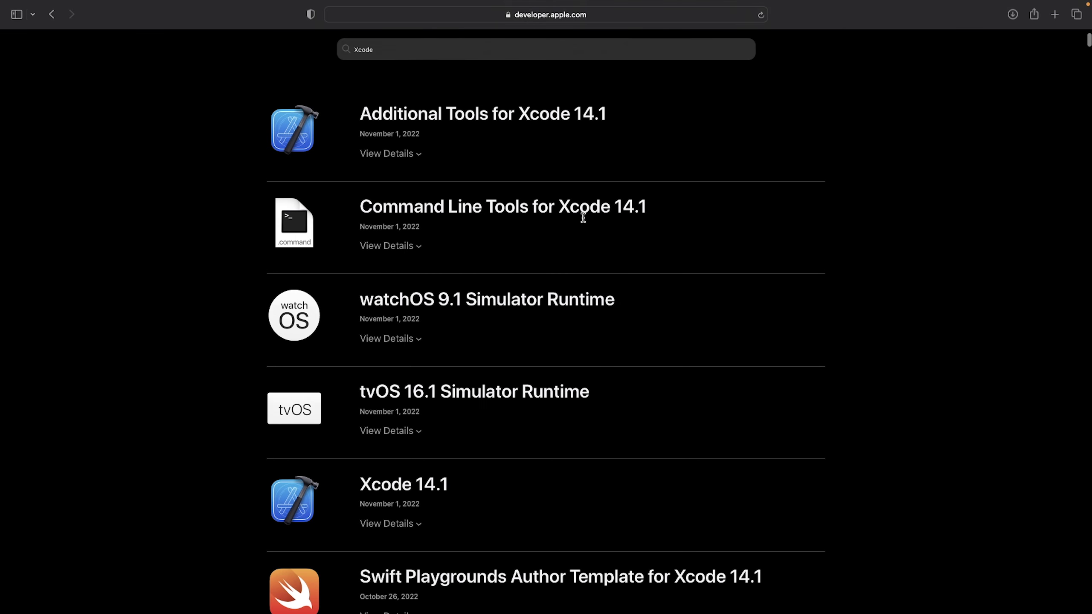
scroll(583, 218, down, 4)
scroll(583, 217, up, 3)
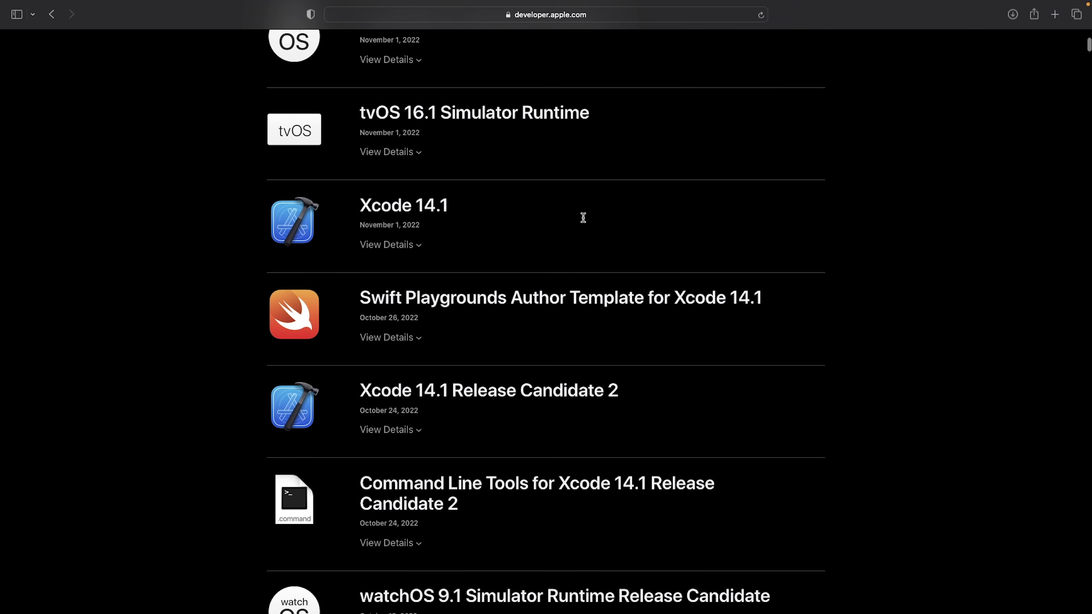
Download Xcode 14.1.xip from the Xcode 14.1 details and select it in Downloads
click(403, 243)
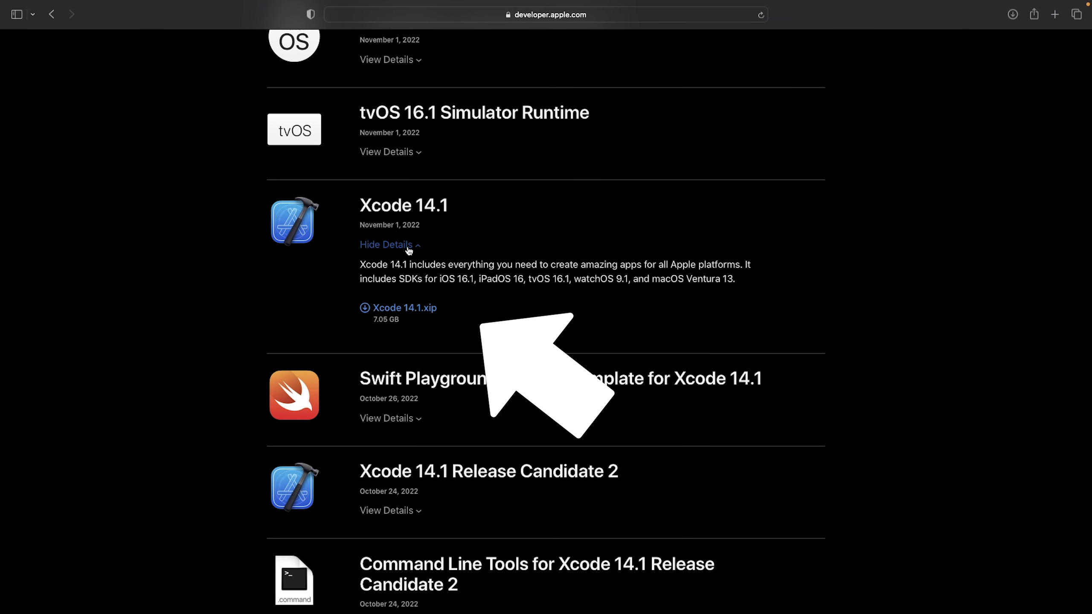
click(411, 312)
click(1013, 15)
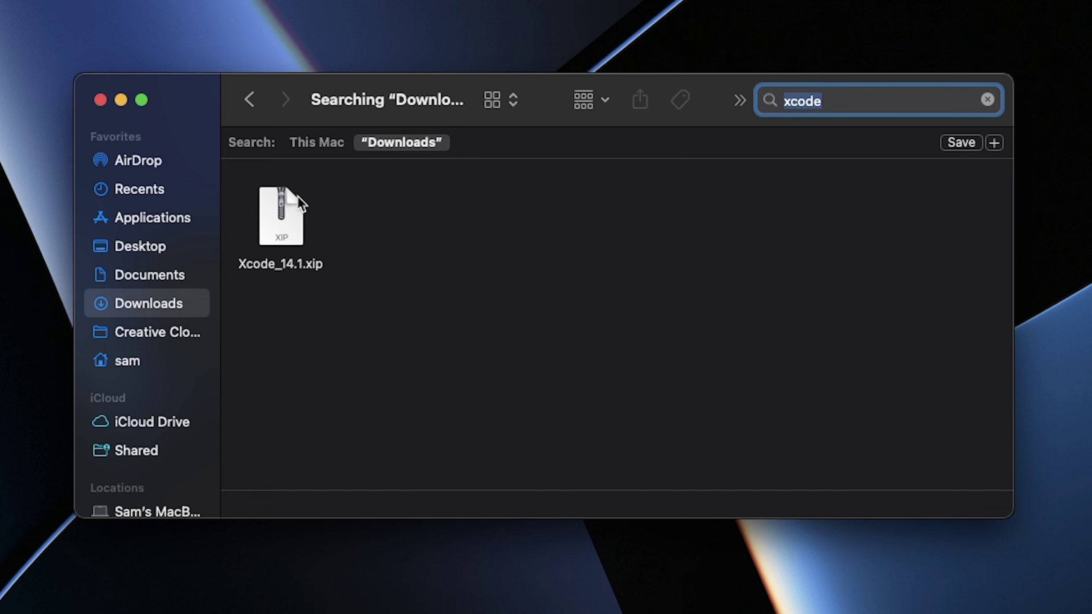
click(279, 204)
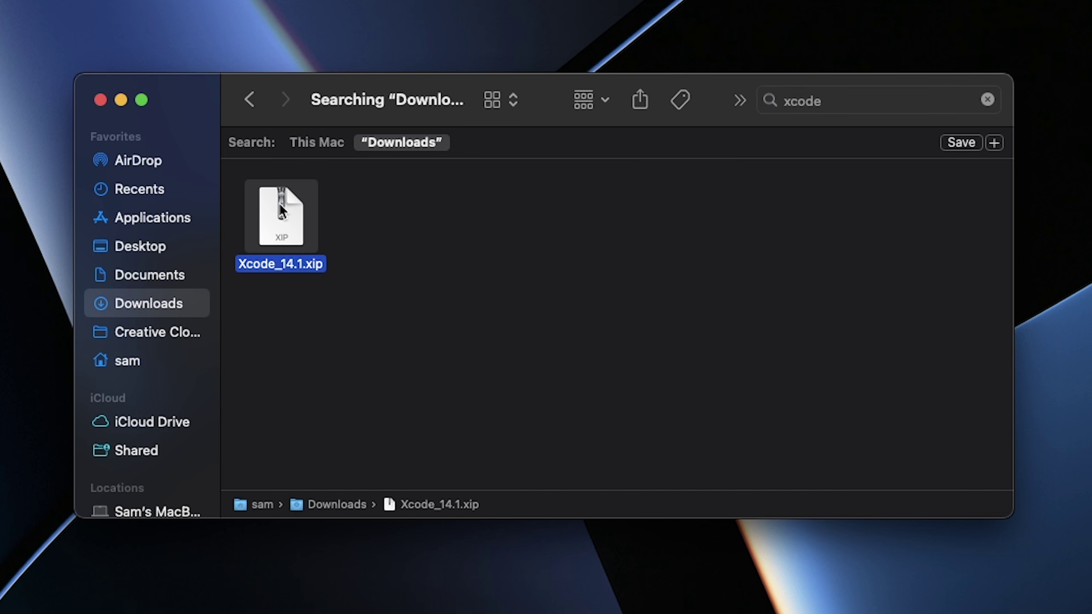
Expand Xcode_14.1.xip with Archive Utility
double_click(279, 203)
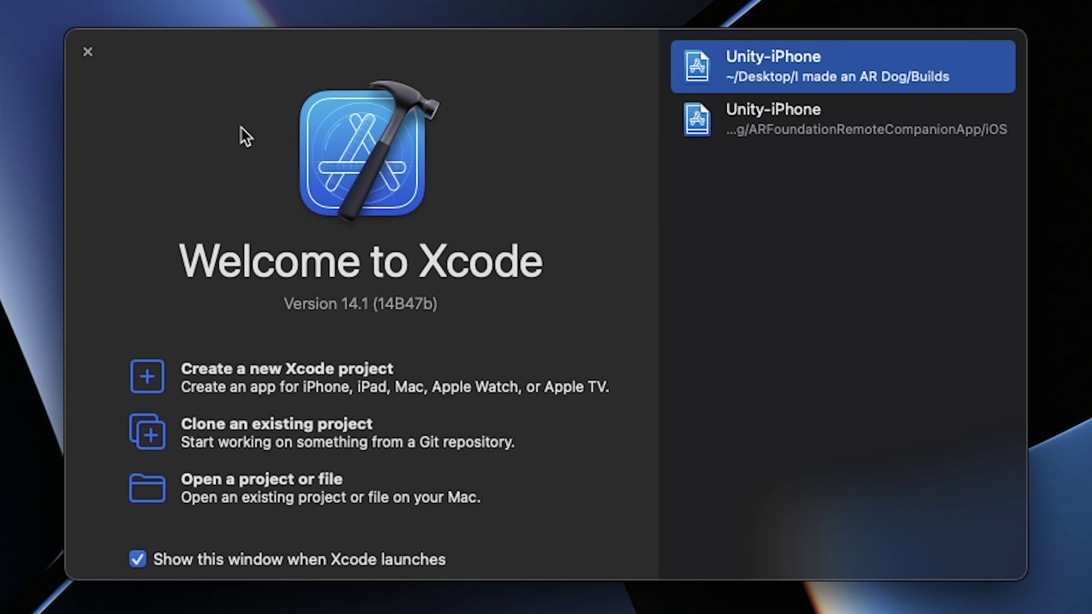
Close the Xcode welcome window, bring up Unity Hub and dismiss its survey
click(88, 51)
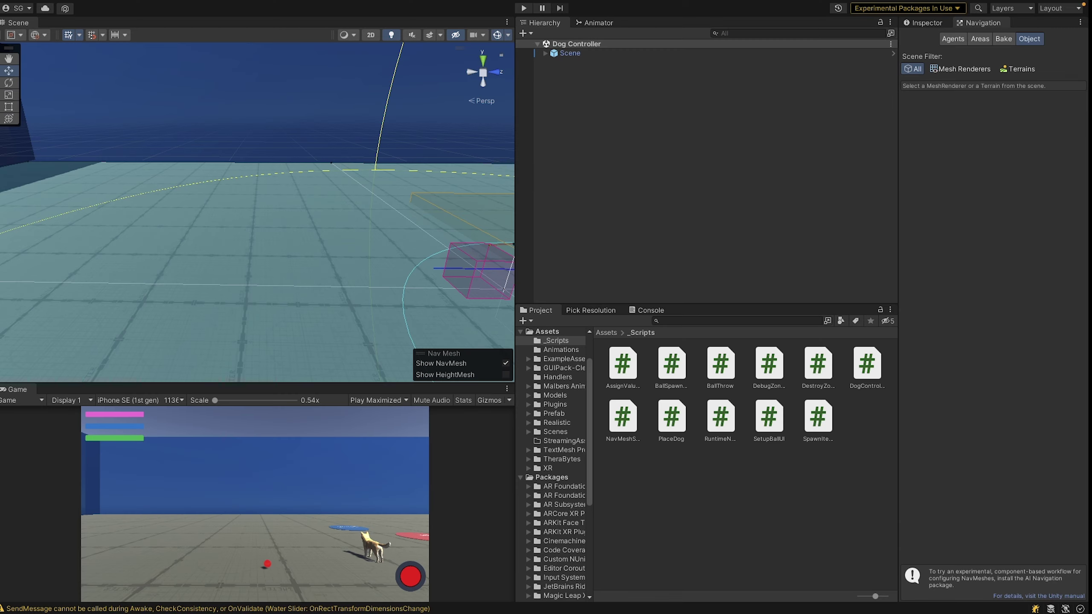
key(ctrl+Up)
click(505, 254)
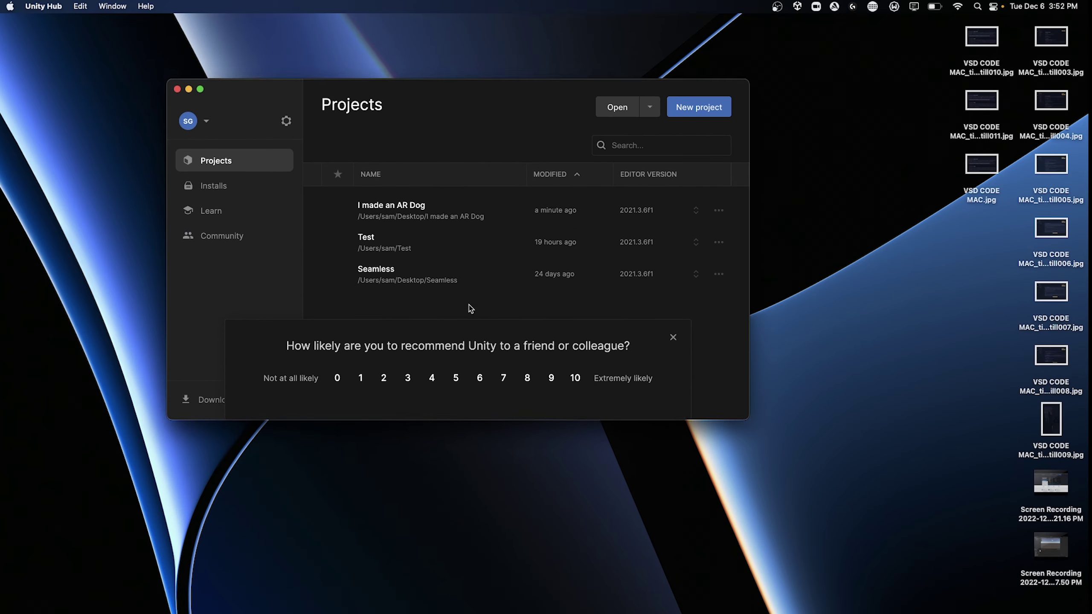
click(674, 328)
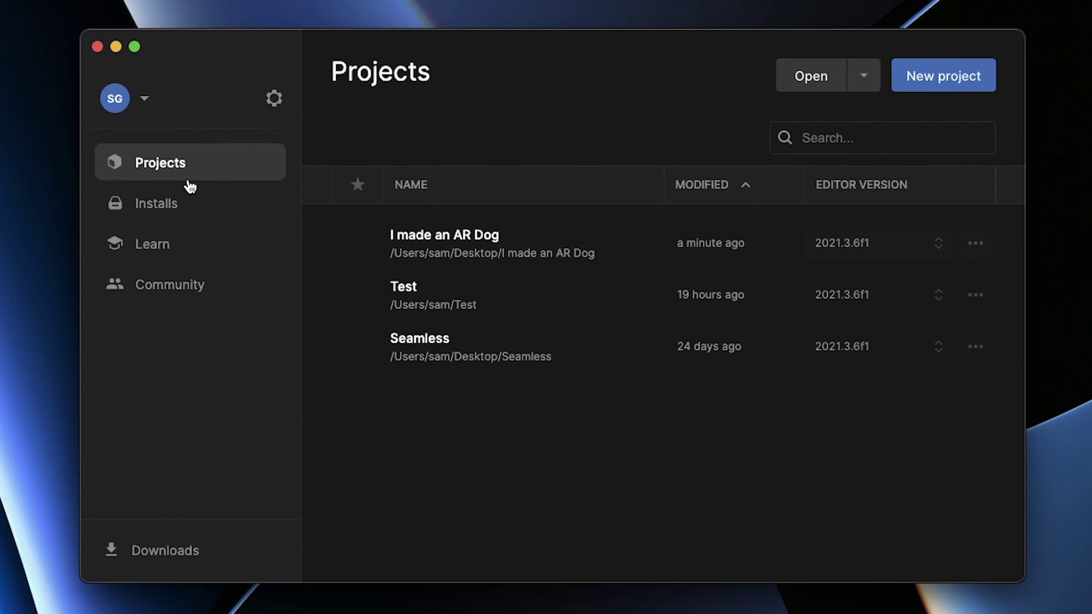
Verify iOS Build Support in 2021.3.6f1's modules, then return to the Unity editor
click(186, 199)
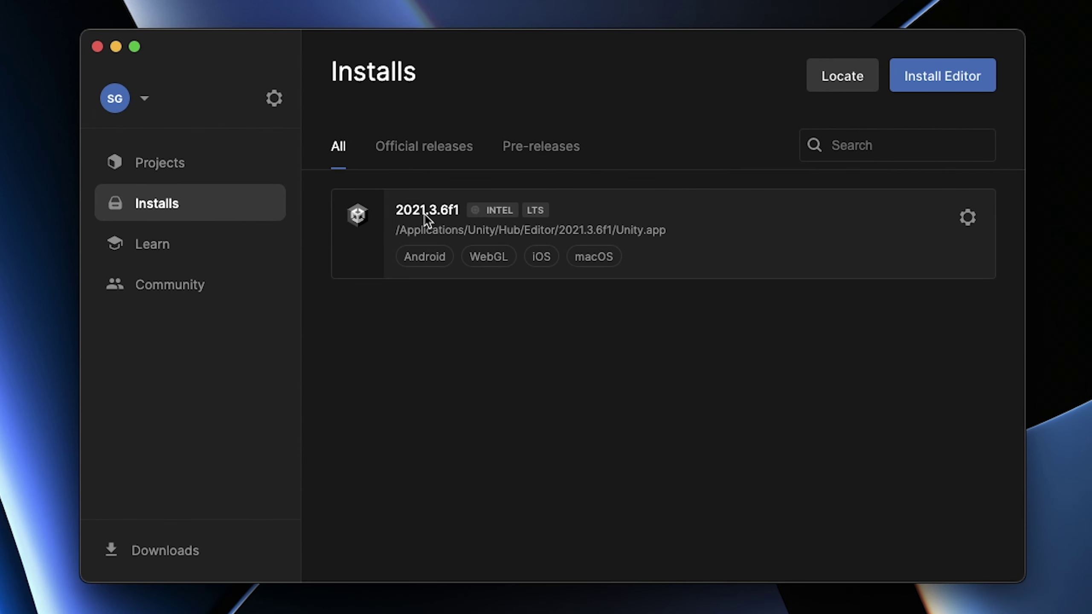
click(967, 218)
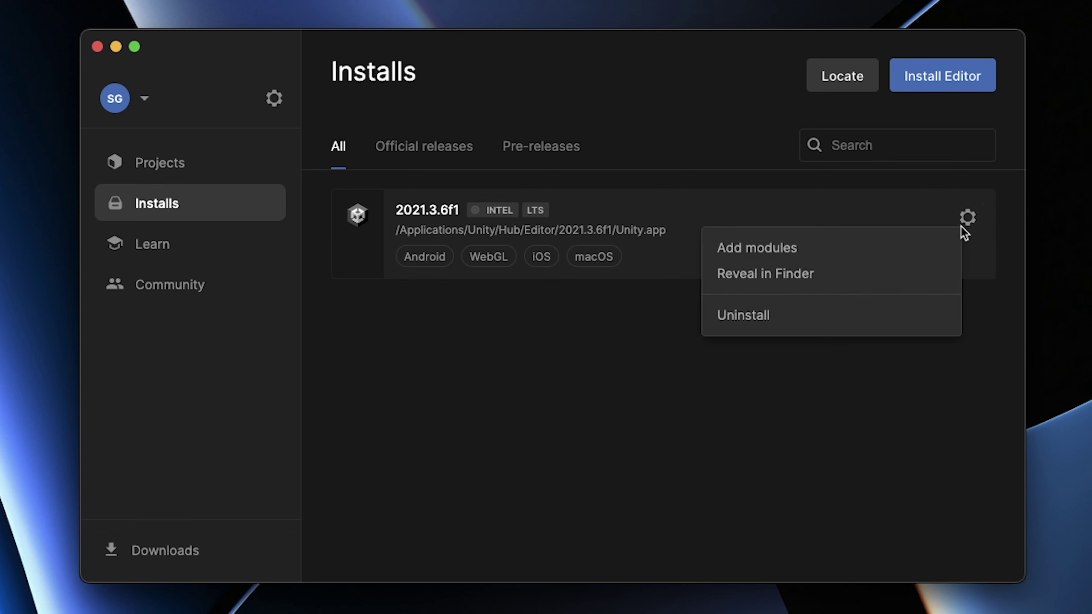
click(929, 247)
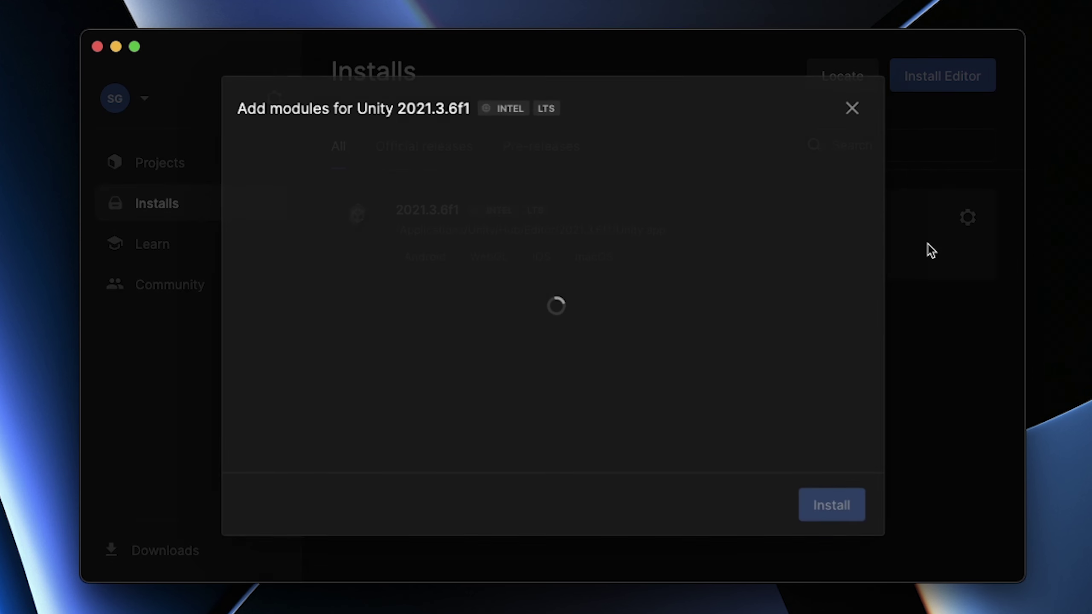
scroll(425, 392, down, 3)
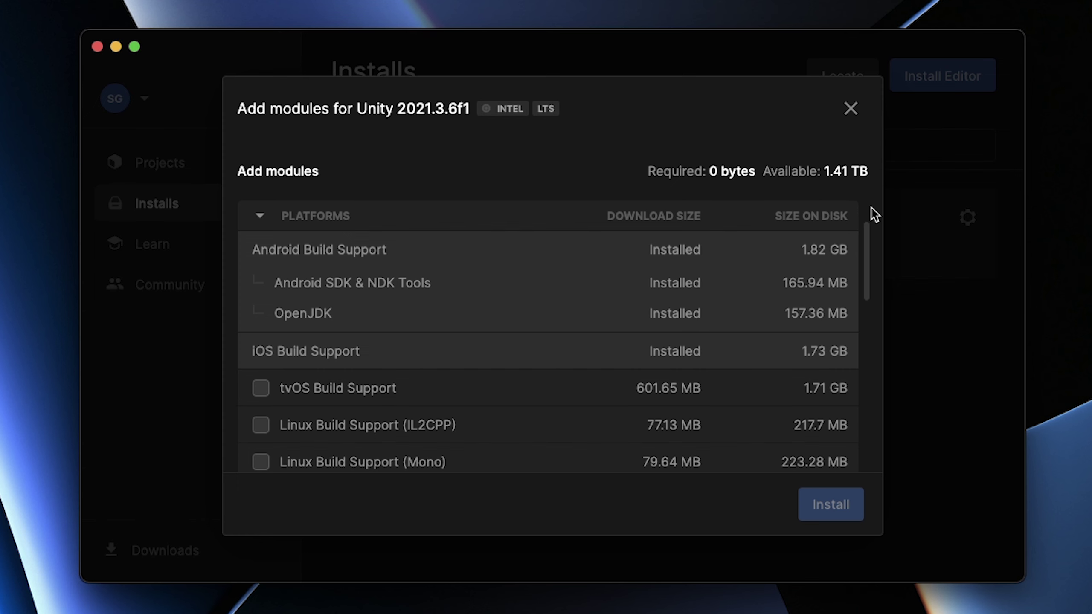
click(850, 109)
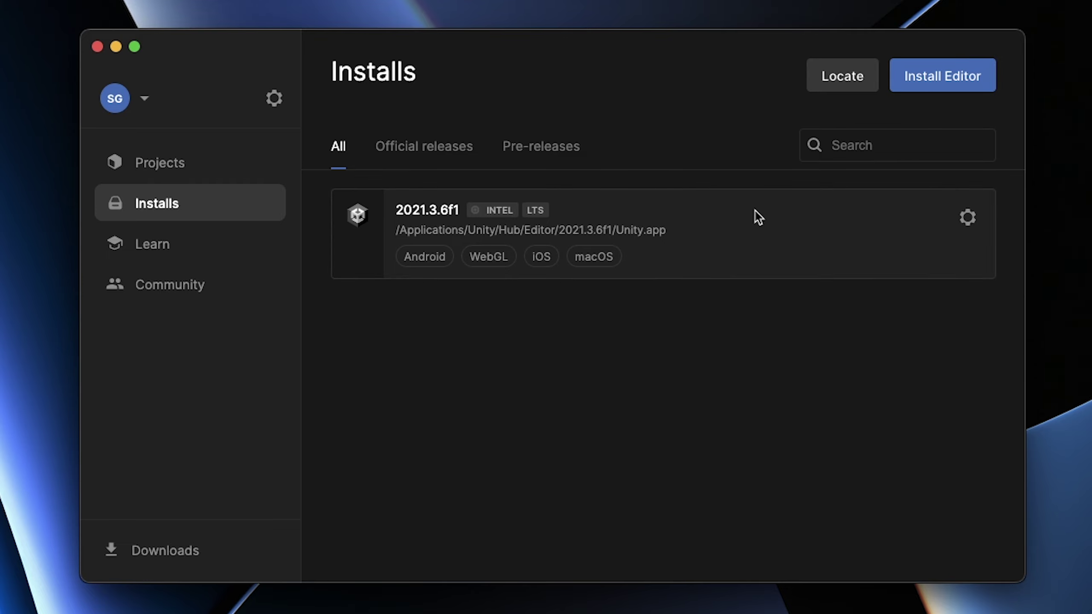
key(ctrl+Up)
click(843, 17)
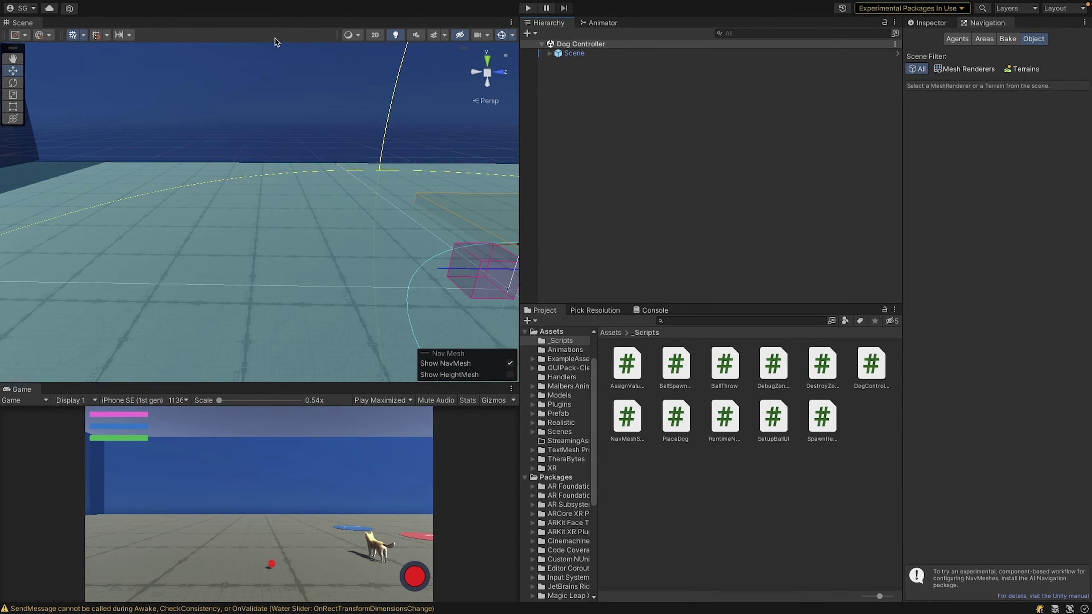
Open Build Settings with iOS as the platform and open Player Settings
mouse_move(114, 3)
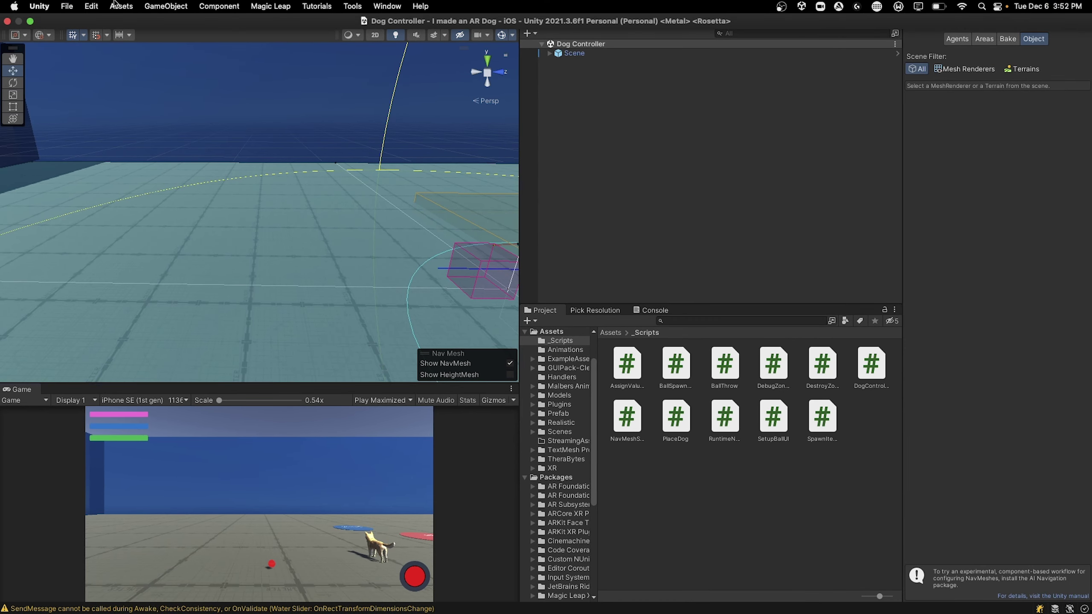
click(66, 5)
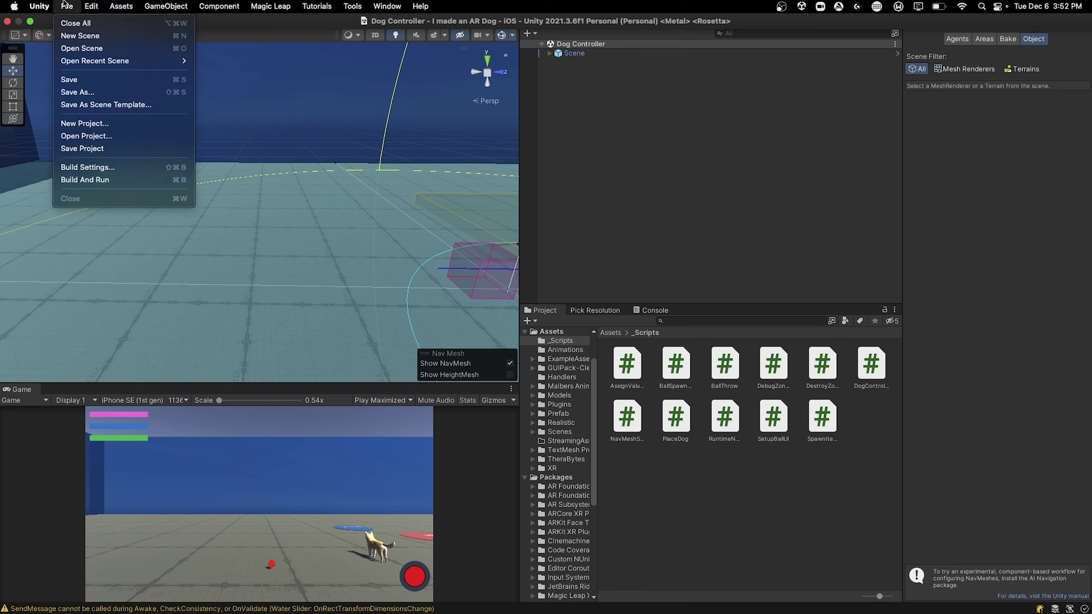
click(91, 168)
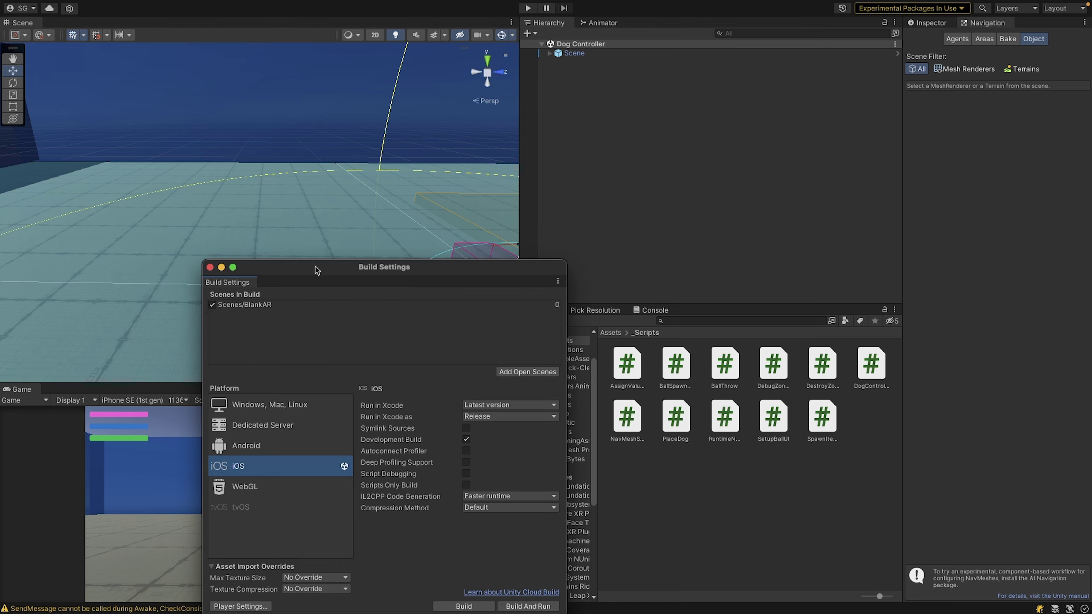
drag(317, 268, 365, 132)
click(297, 307)
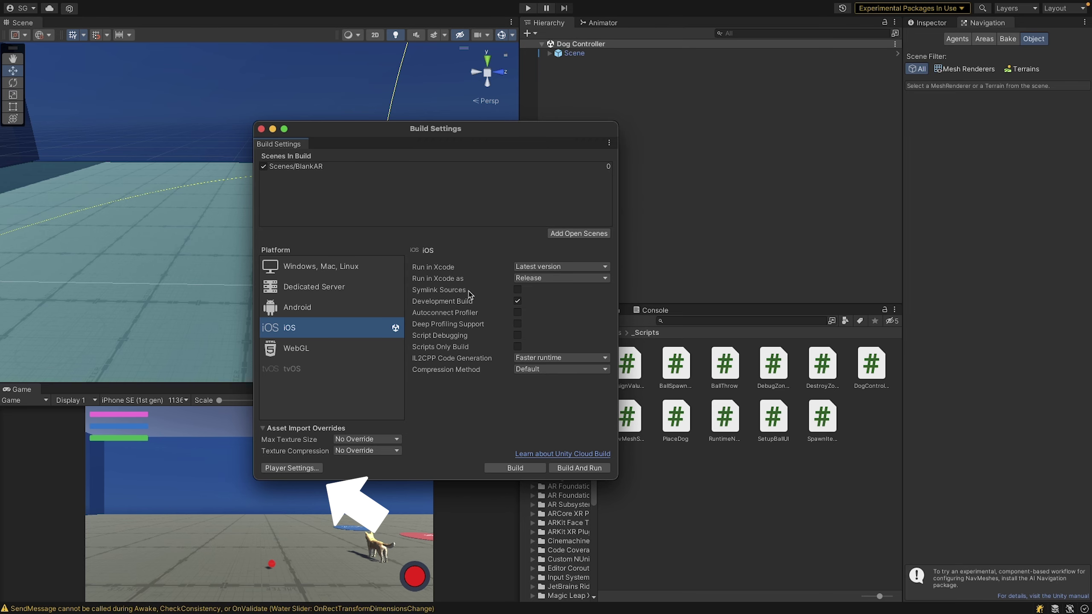
click(293, 468)
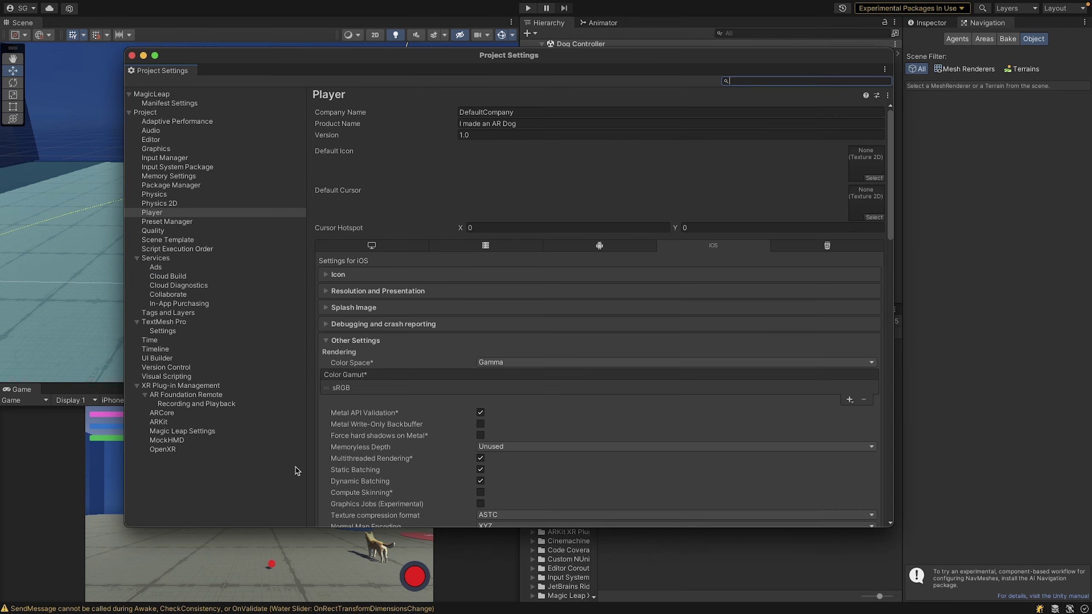
scroll(420, 429, down, 10)
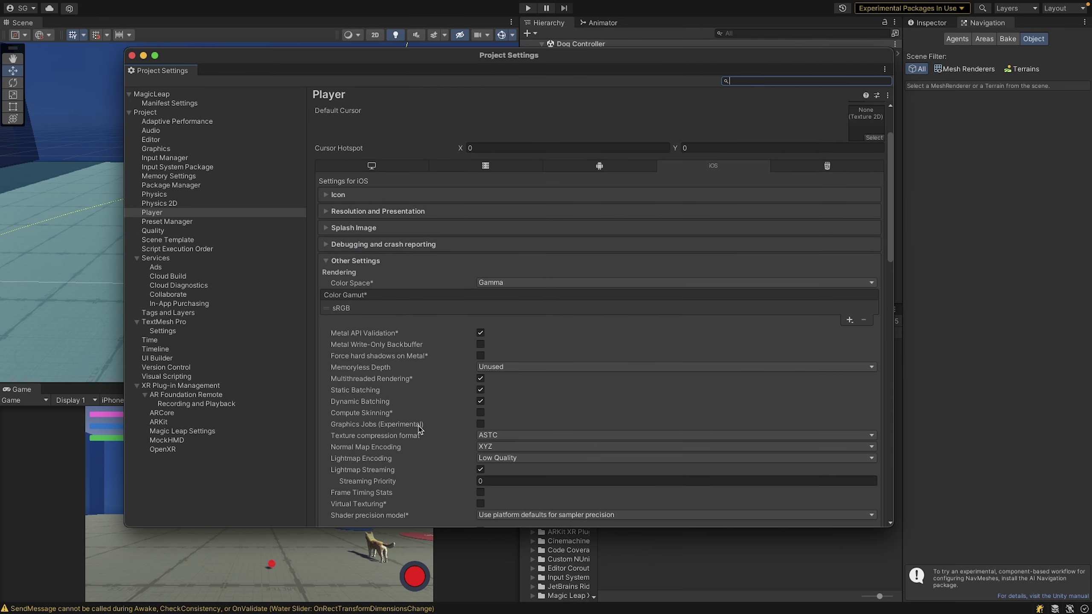
scroll(420, 429, down, 10)
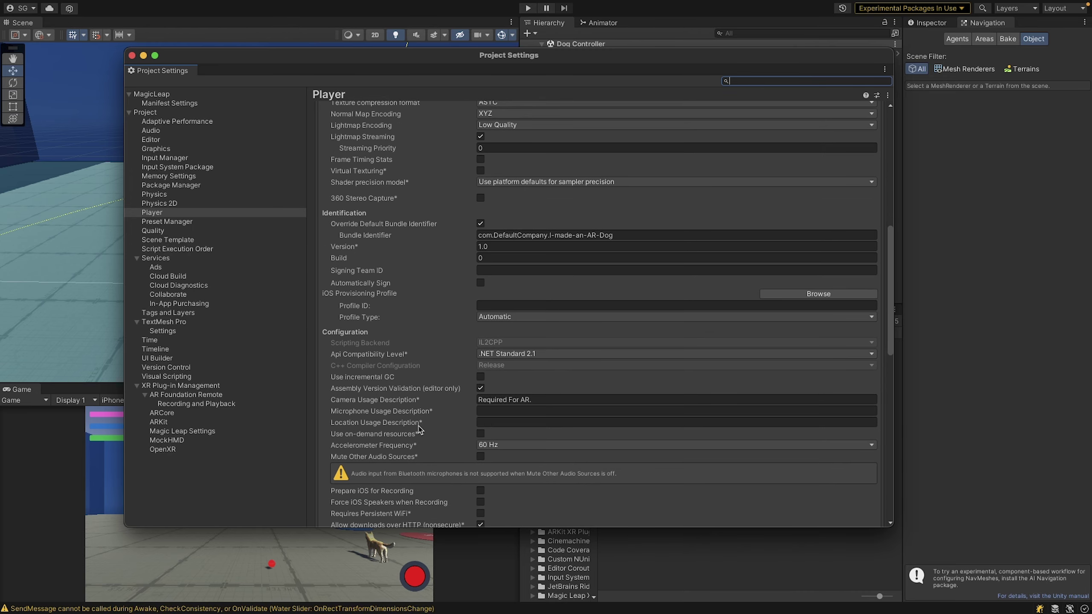
scroll(419, 429, down, 8)
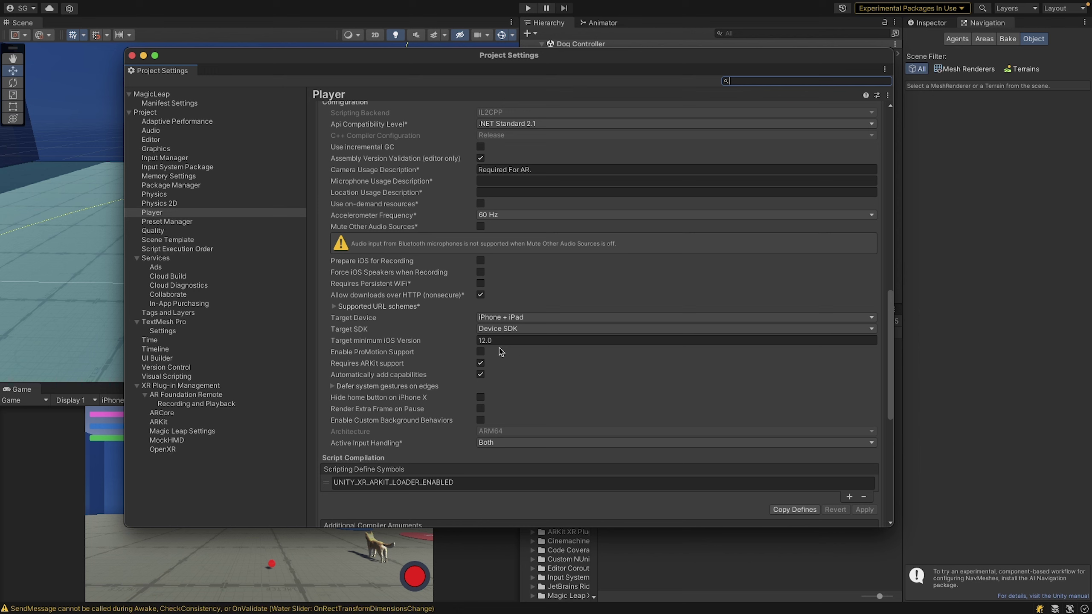
click(502, 330)
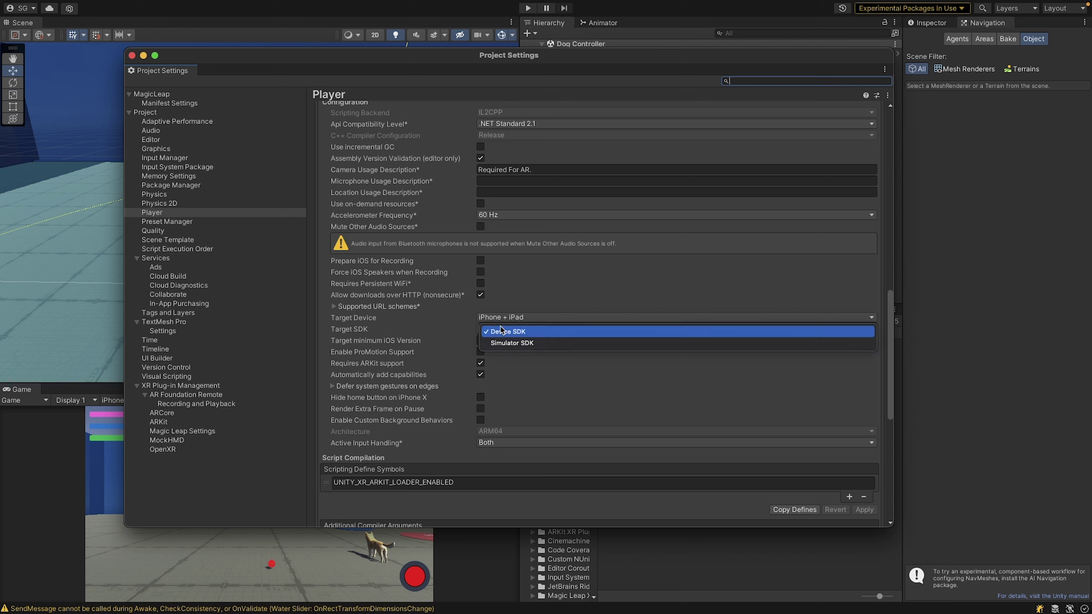
click(501, 334)
click(496, 319)
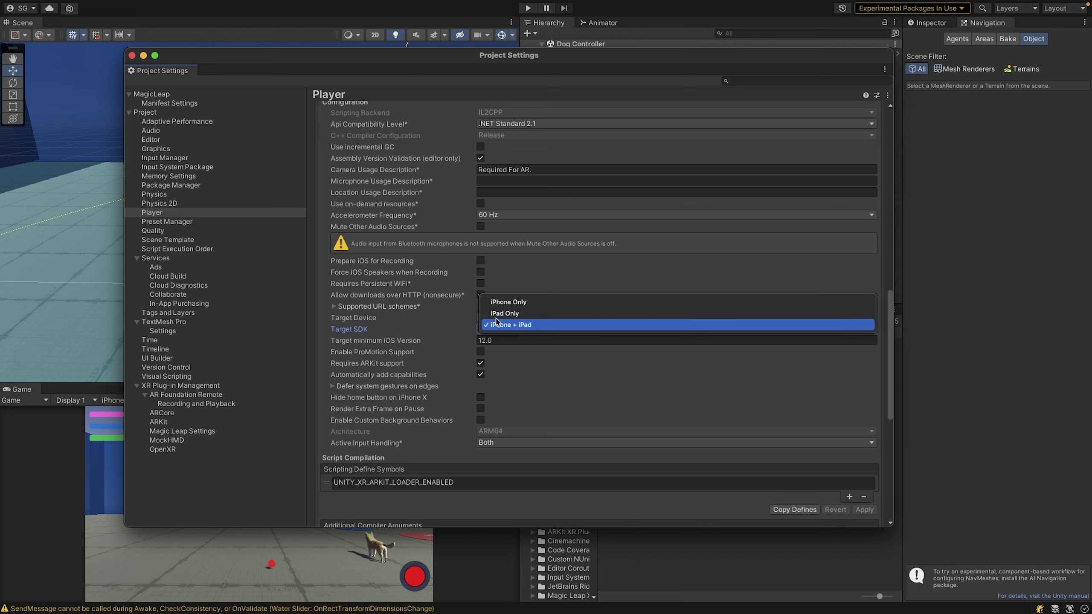
click(498, 326)
scroll(499, 252, up, 1)
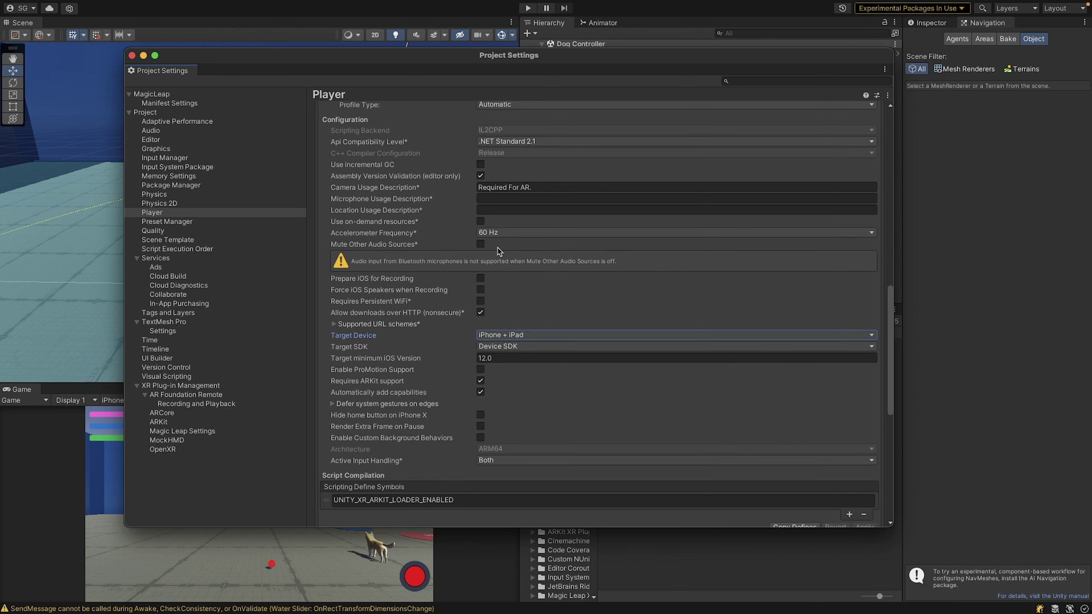
scroll(498, 252, up, 7)
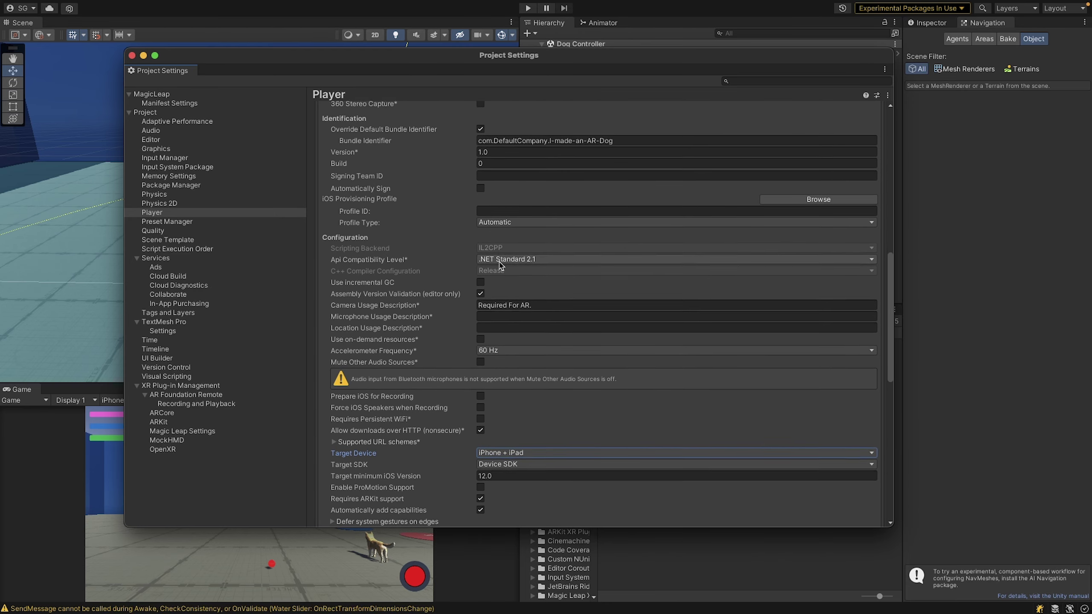
scroll(501, 266, up, 1)
scroll(500, 266, up, 5)
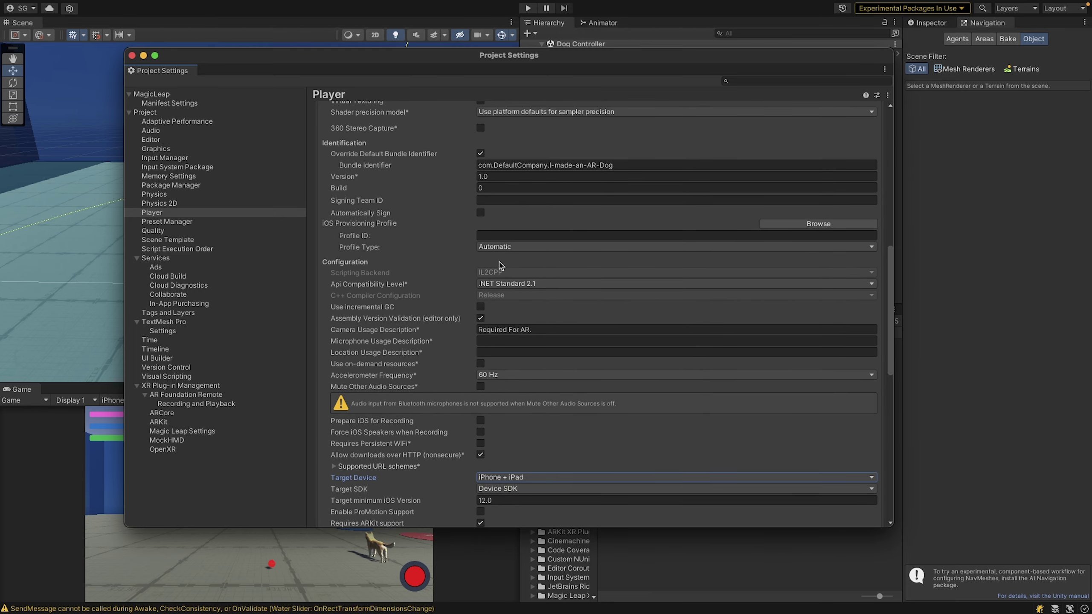
scroll(499, 261, up, 5)
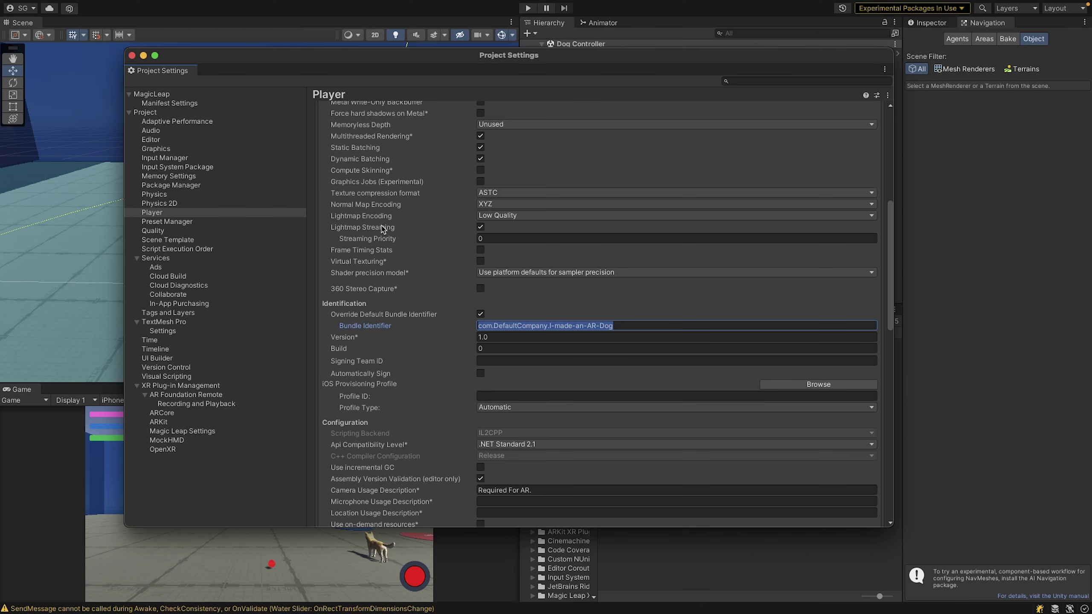
click(131, 55)
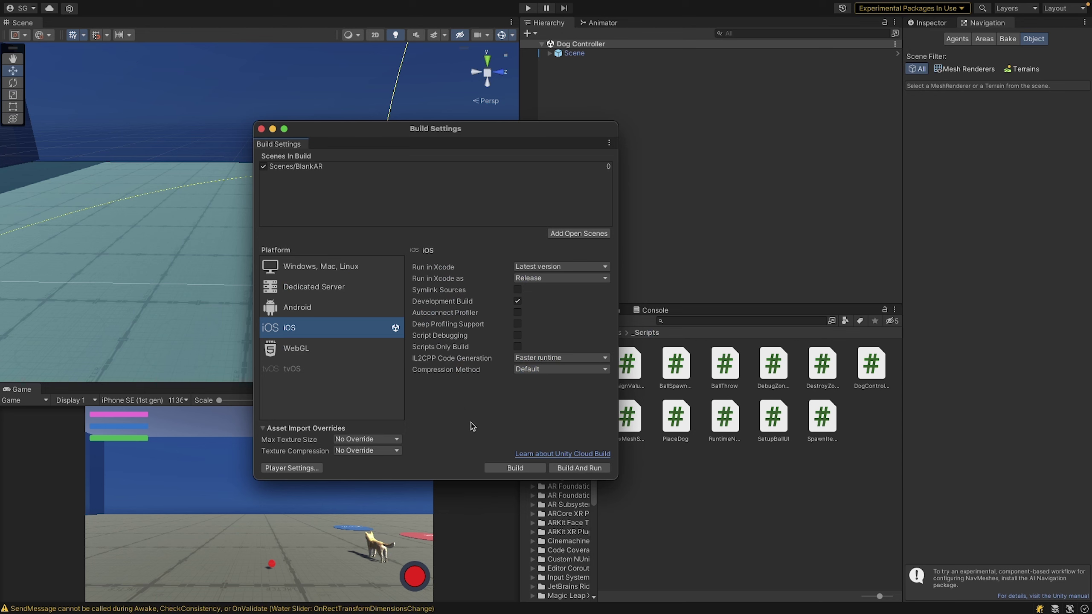
Build the iOS project into a new 'Bui' folder created inside Assets
click(512, 470)
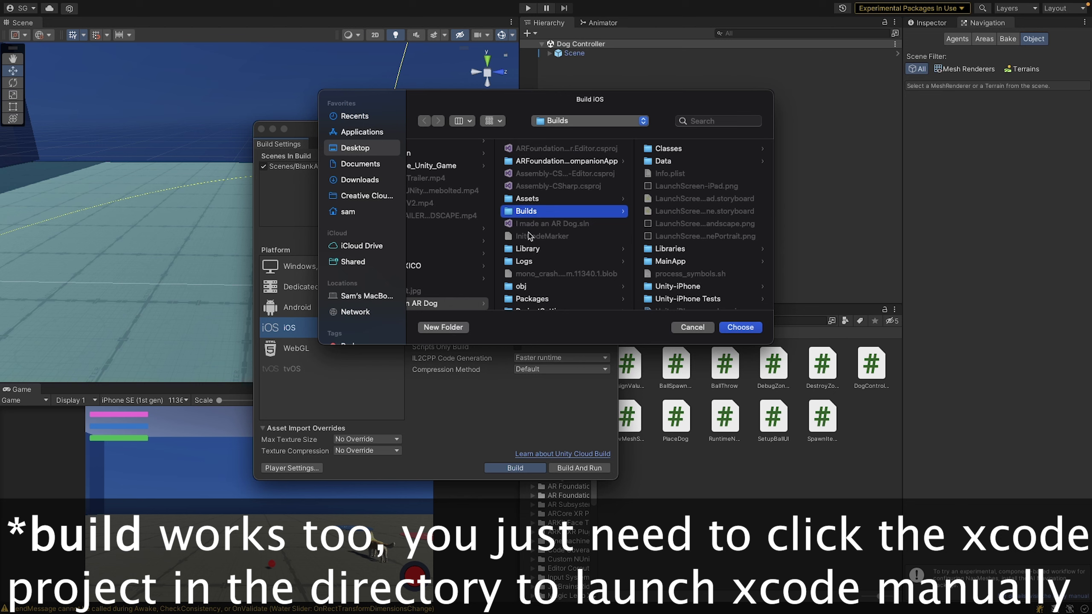
click(531, 199)
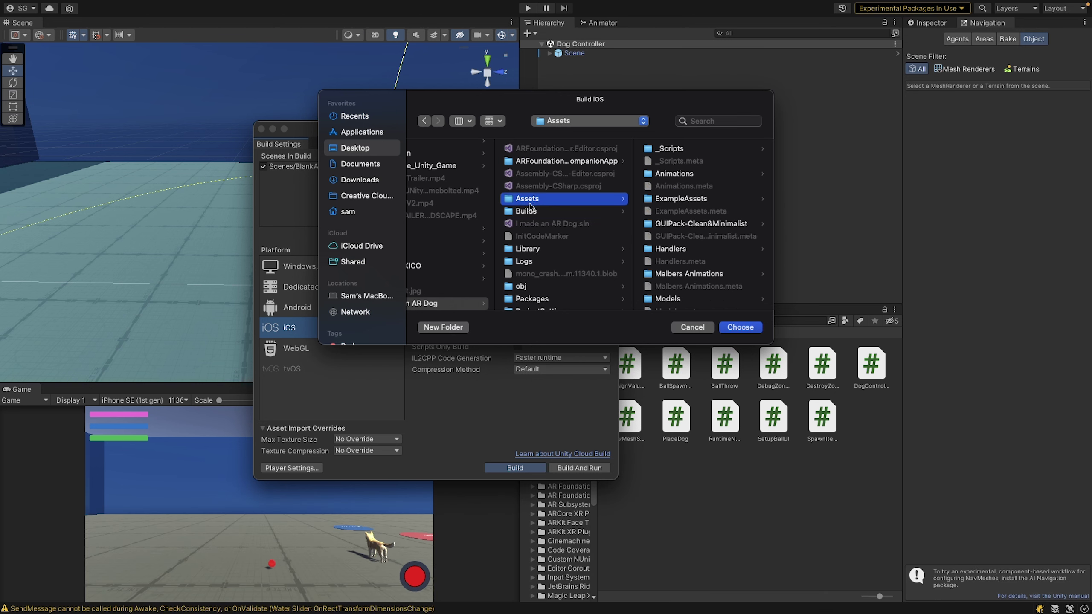
click(443, 327)
text(Builds)
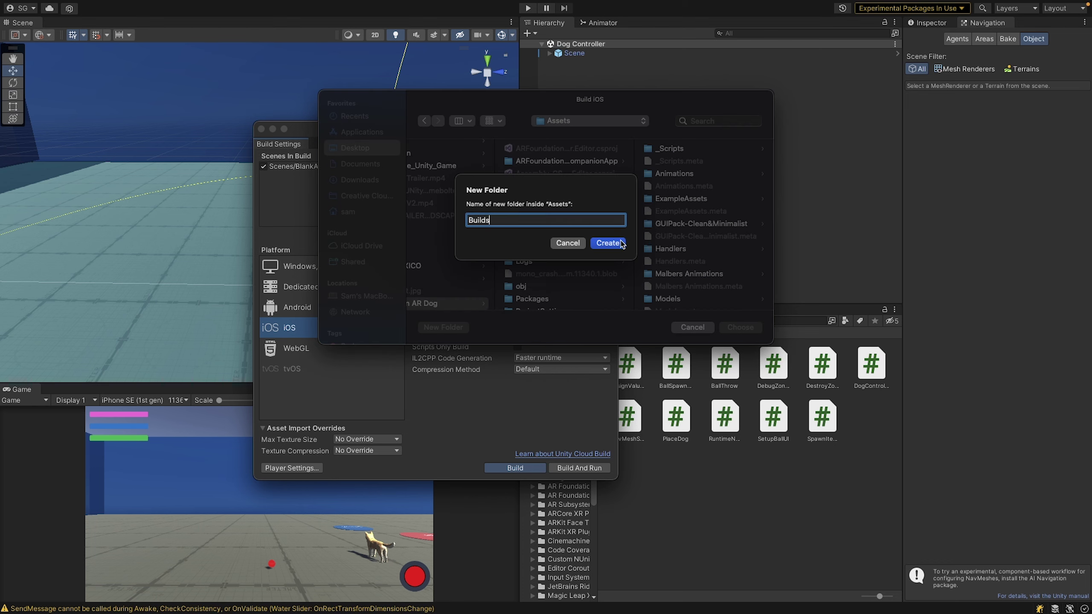
click(621, 244)
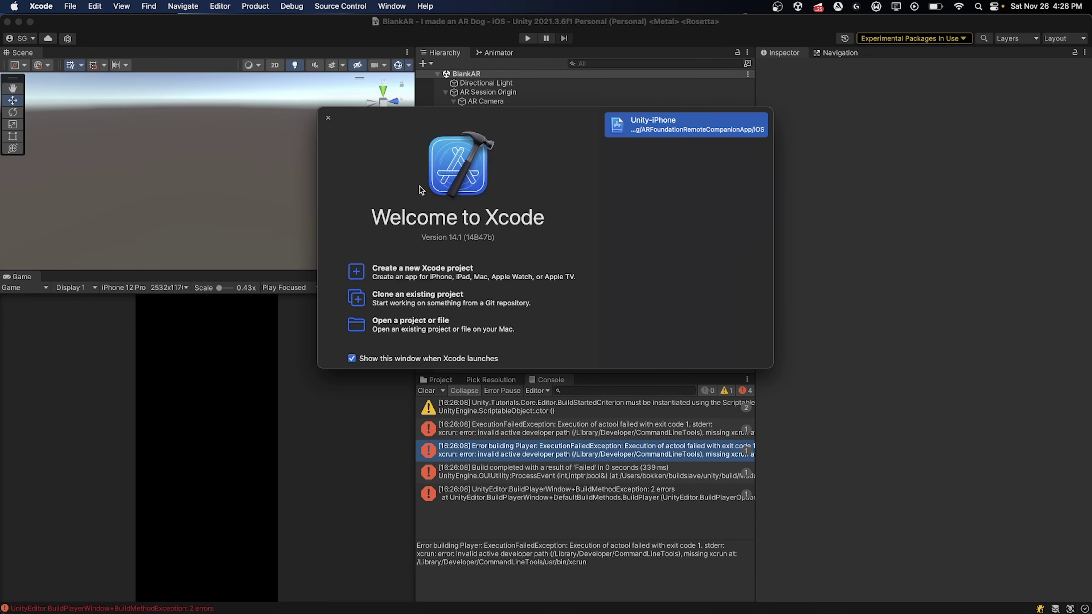
Set Xcode's Command Line Tools to Xcode 14.1 (14B47b) in Locations and authorize it
click(41, 6)
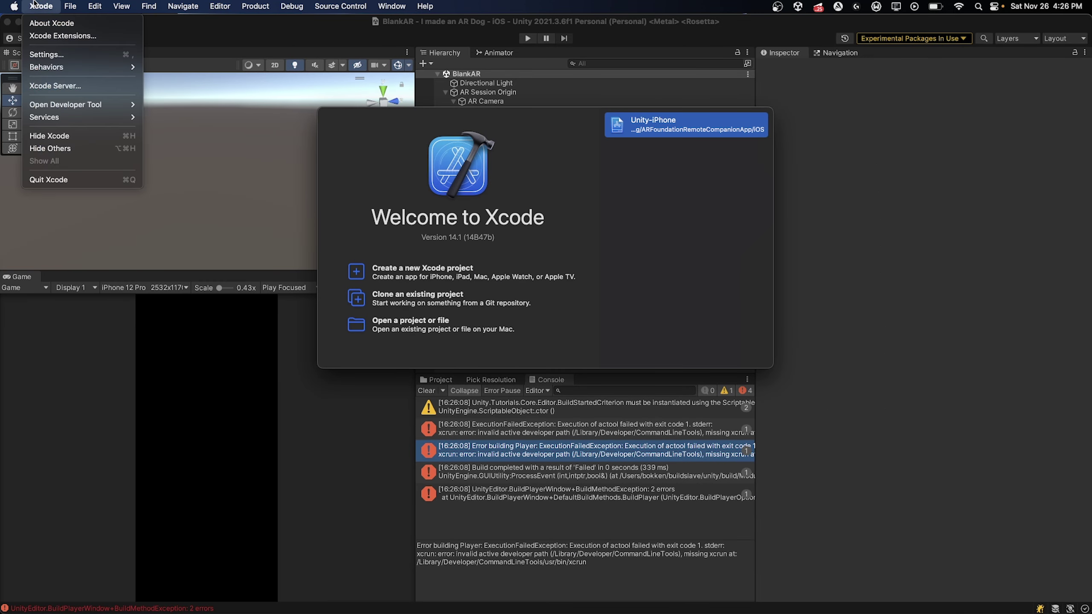
click(46, 54)
click(687, 124)
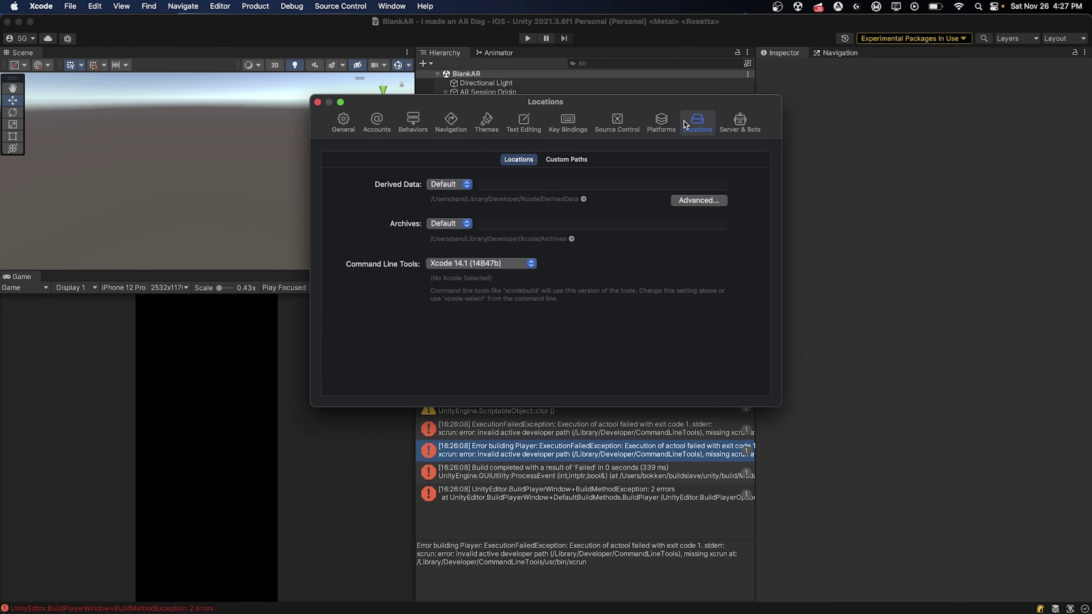
click(502, 264)
click(496, 264)
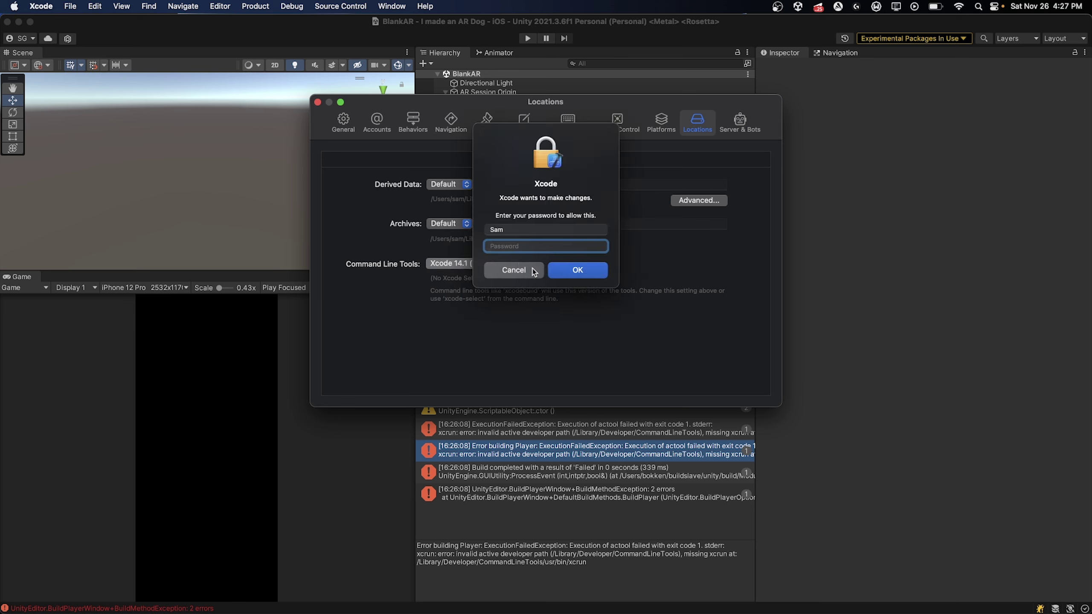
click(533, 268)
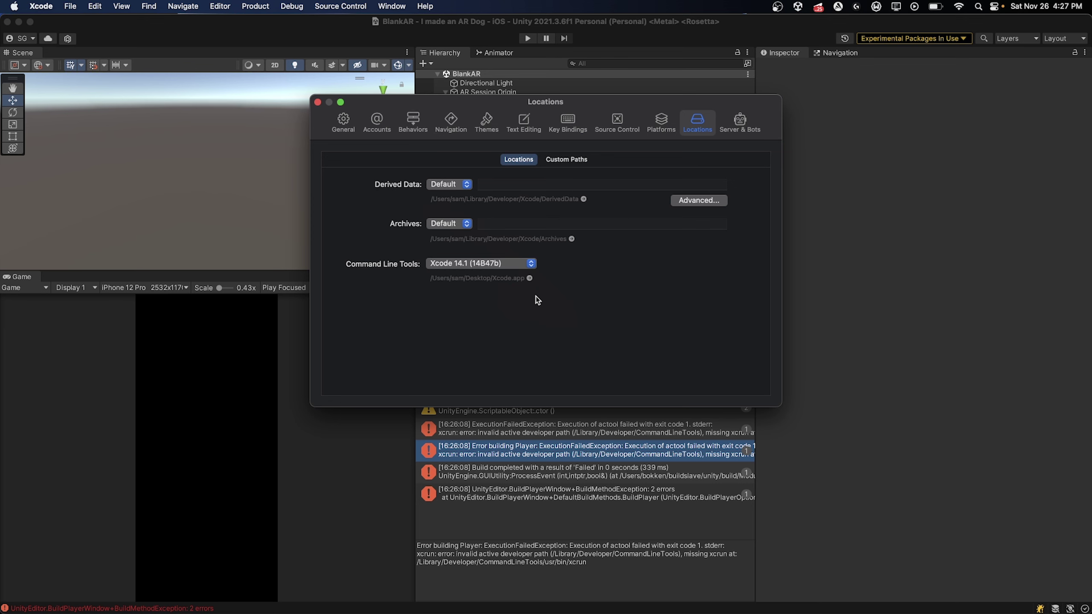
click(832, 295)
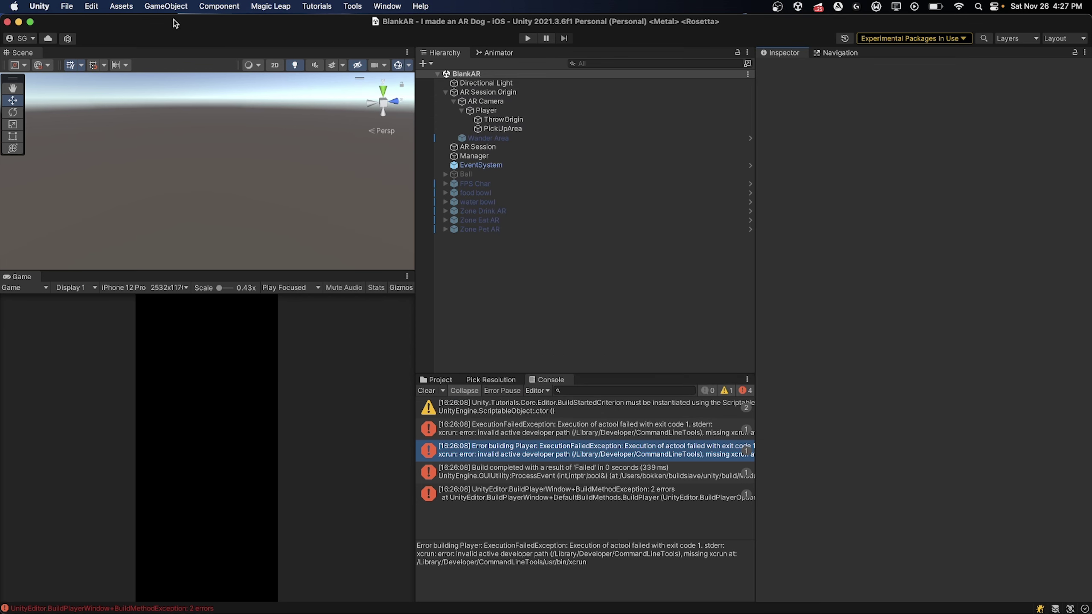
Build And Run the iOS project into the Builds folder from Build Settings
click(64, 6)
click(142, 167)
click(637, 484)
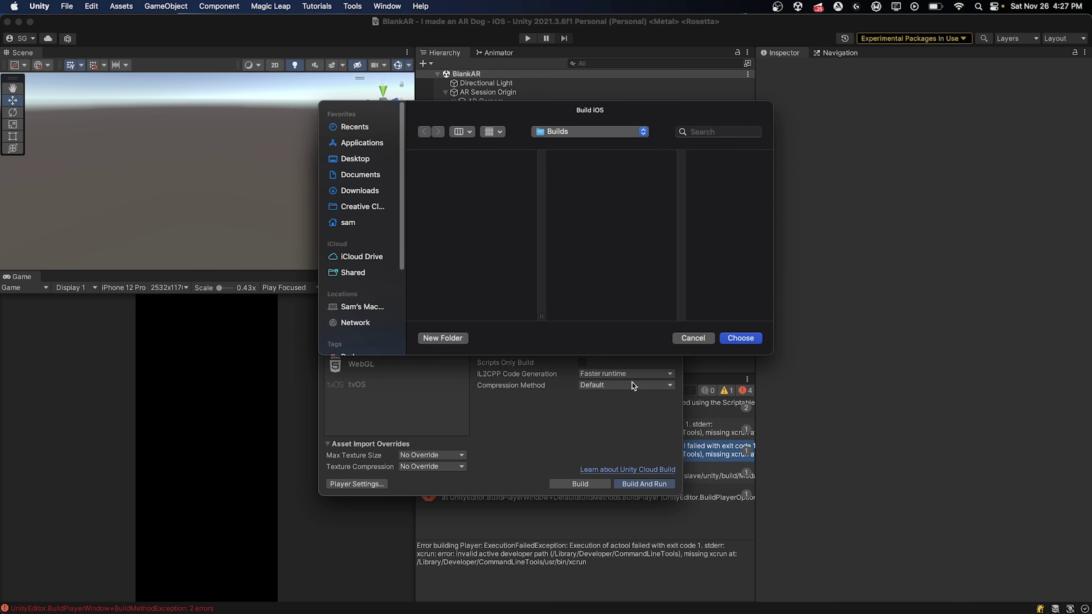
click(739, 338)
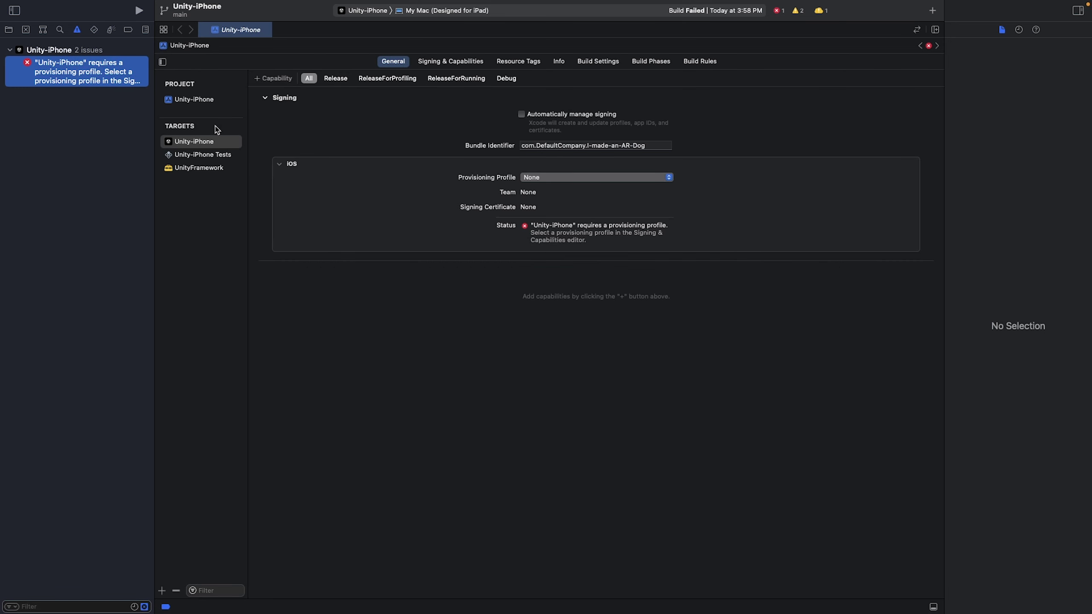
Enable automatic signing in Signing & Capabilities after checking the provisioning profile list
click(524, 179)
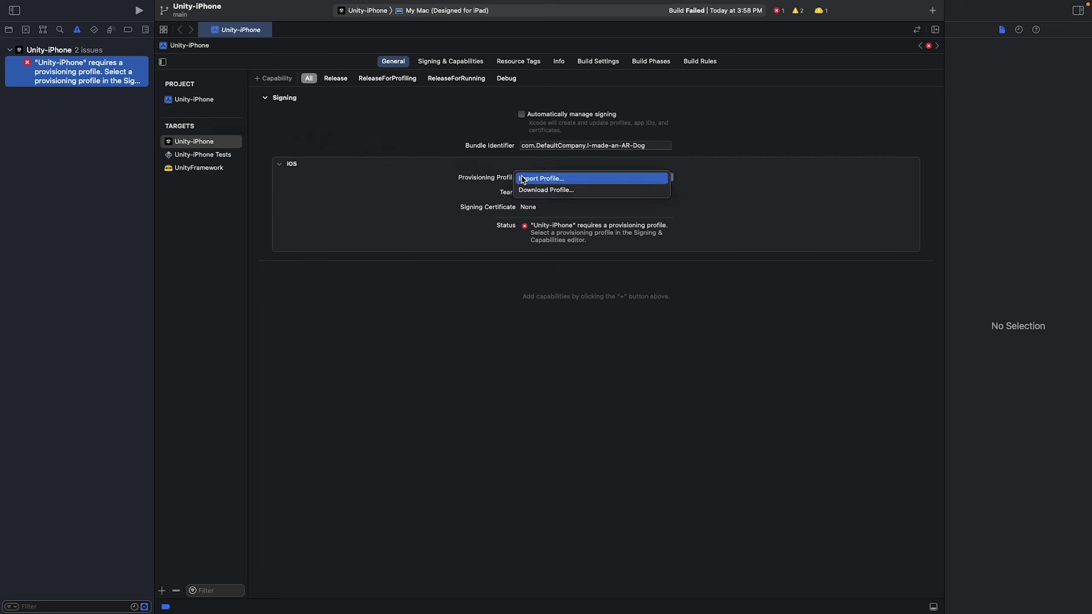
click(495, 137)
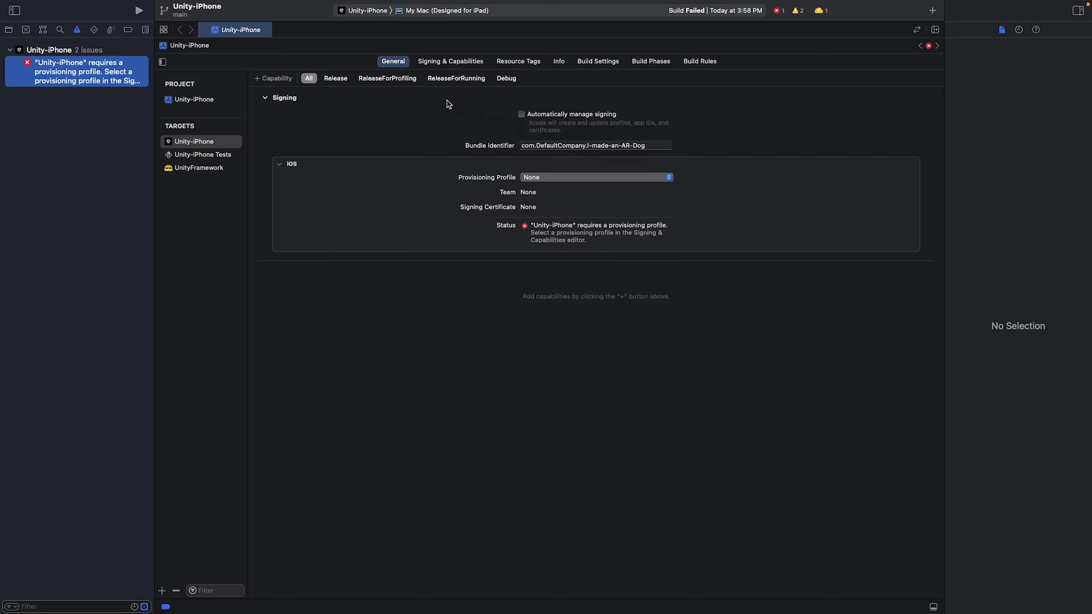
click(440, 63)
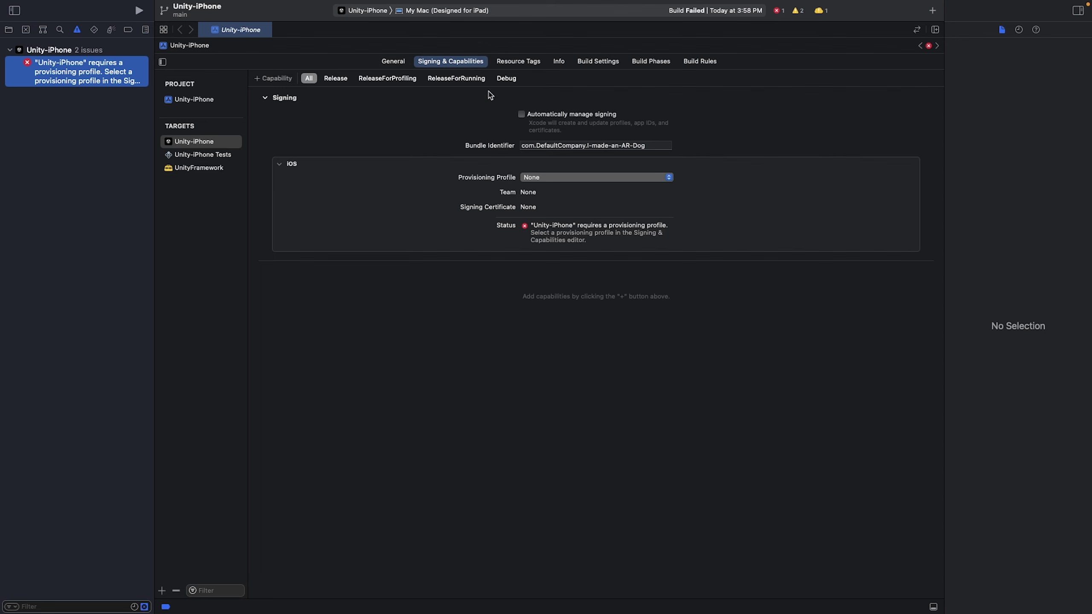
click(521, 114)
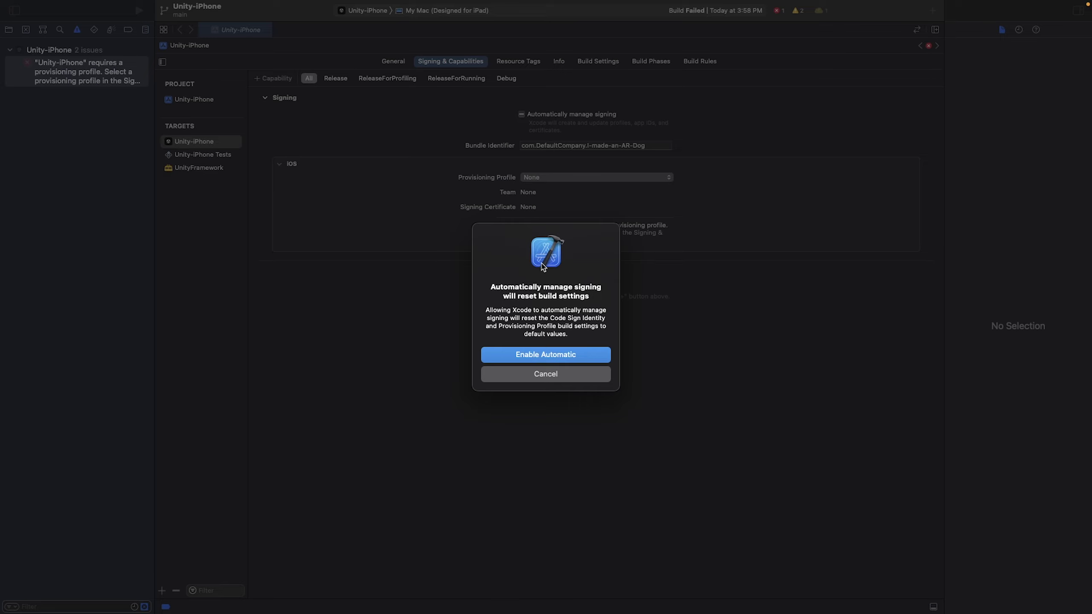
key(Return)
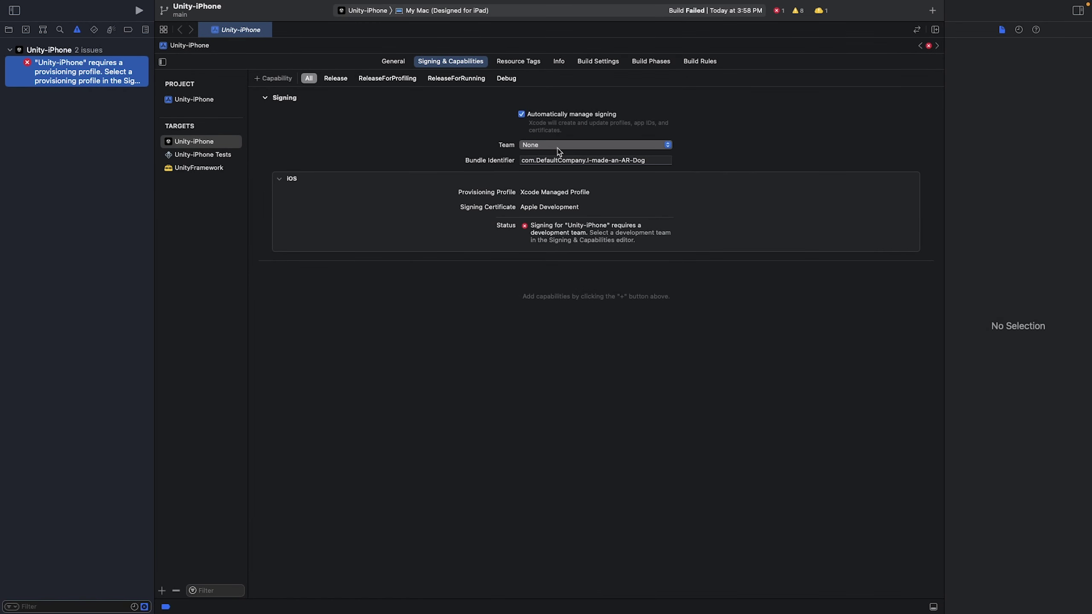
Set the signing team to the Personal Team, then choose Add an Account…
click(559, 145)
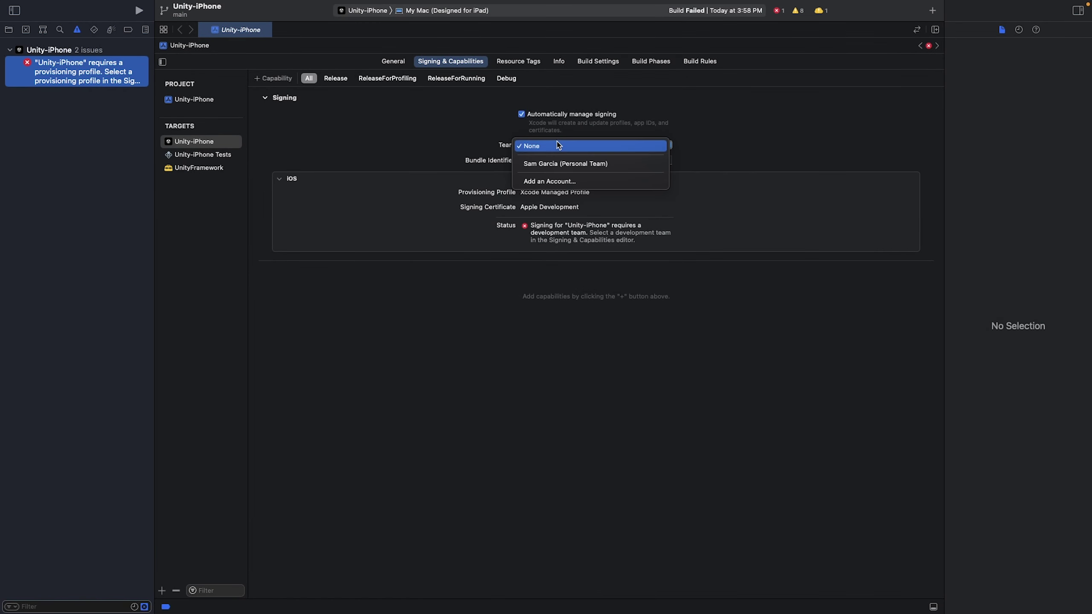
click(555, 165)
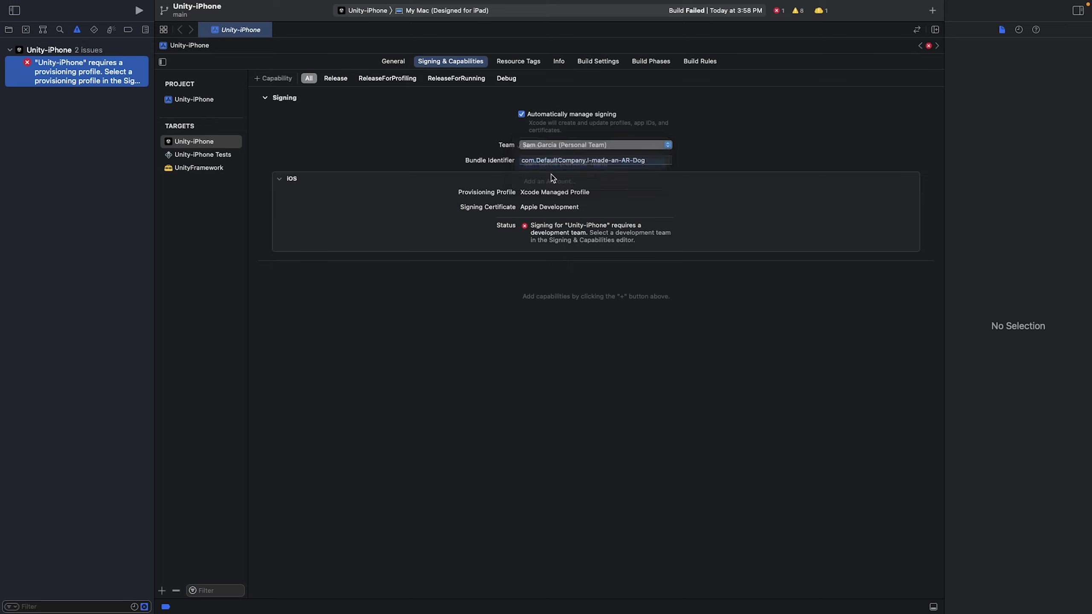
click(556, 145)
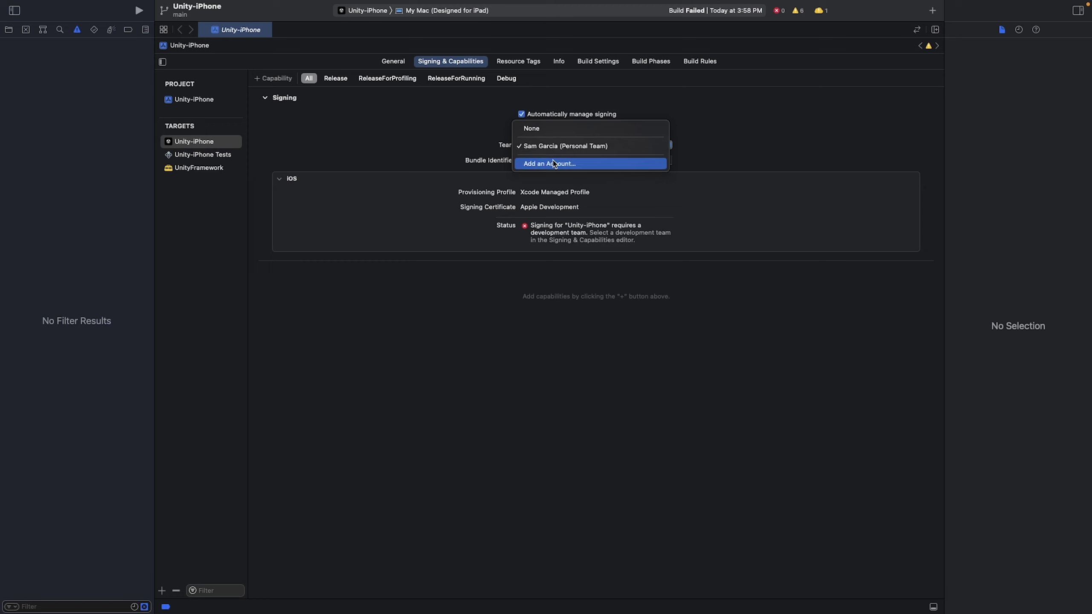
click(555, 164)
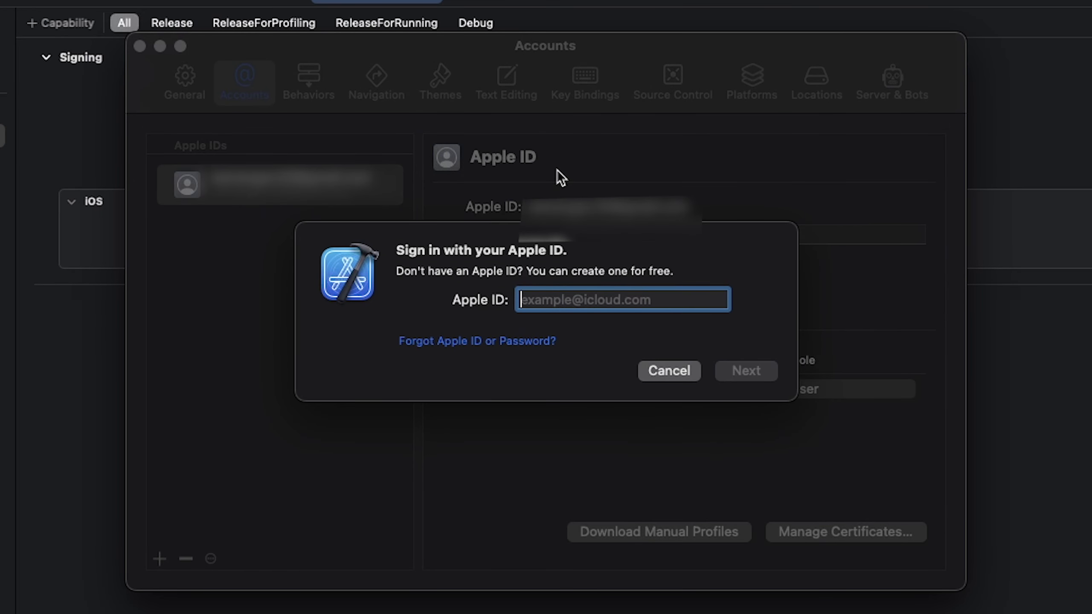
Start adding an Apple ID account, then cancel the sign-in sheet without entering credentials
key(Escape)
click(160, 558)
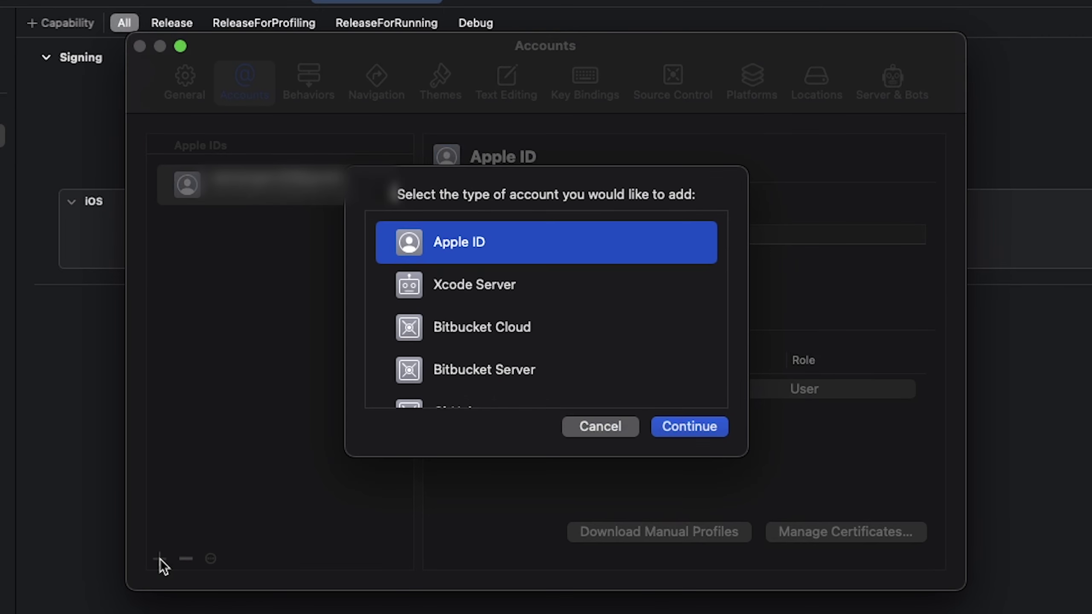
scroll(497, 352, down, 1)
scroll(497, 352, down, 5)
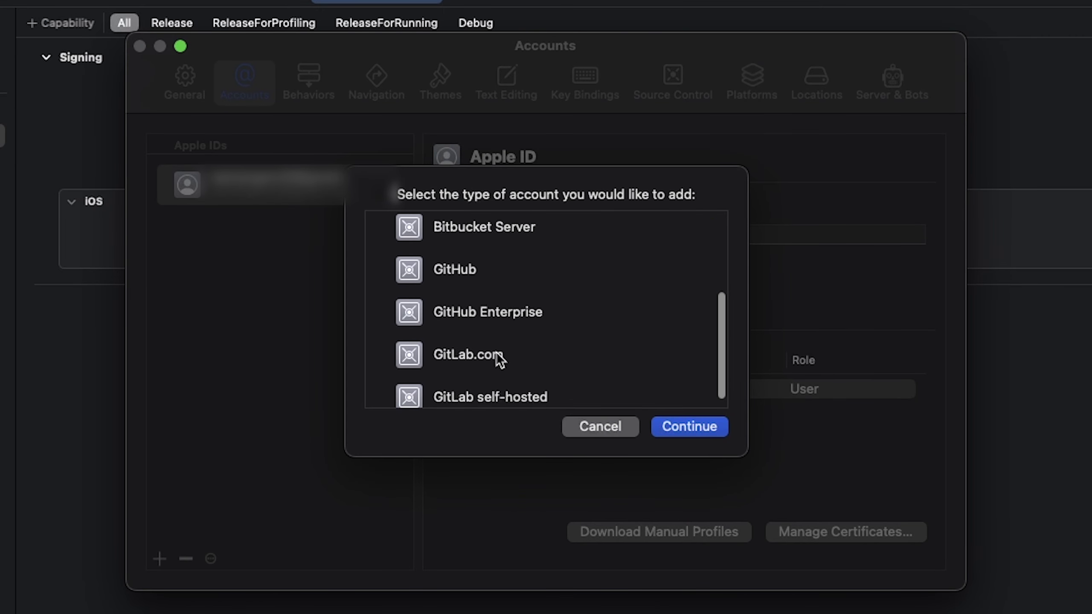
scroll(496, 352, up, 5)
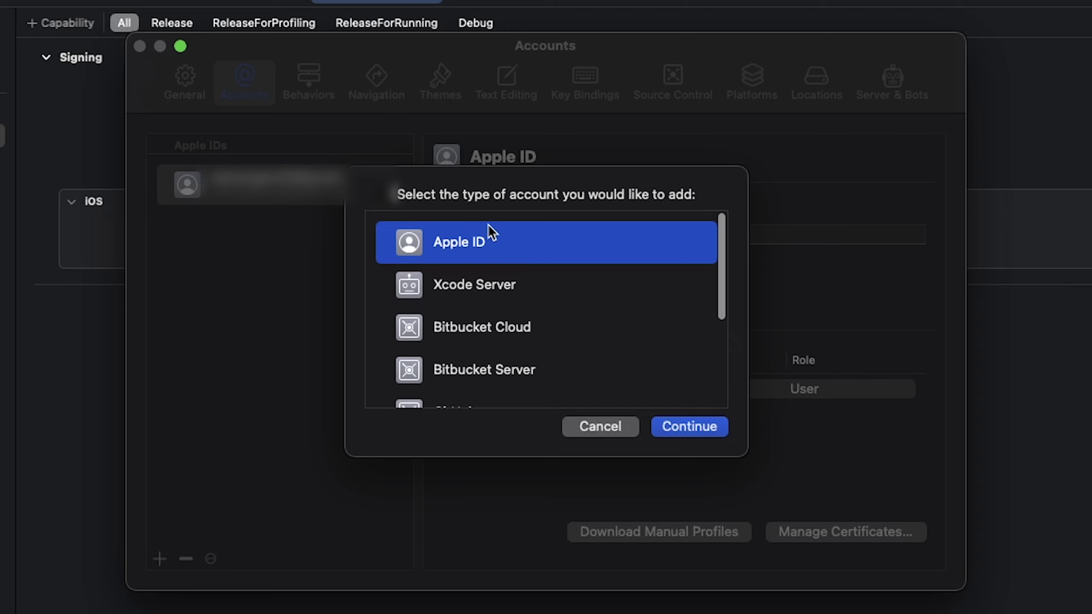
click(703, 428)
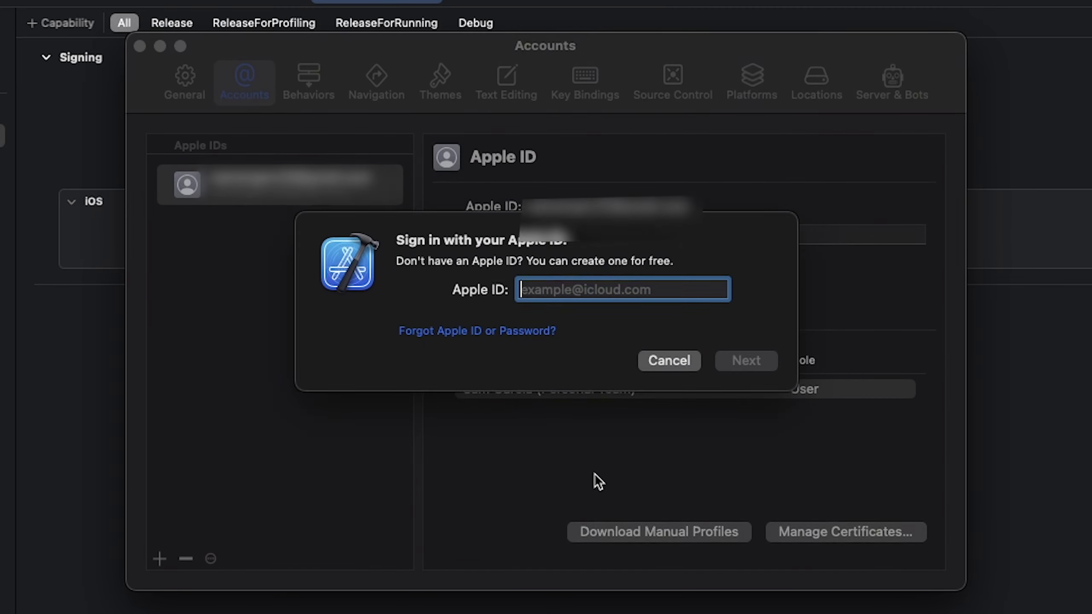
key(Escape)
Create a new Apple Development certificate in the account's Manage Certificates list
click(833, 535)
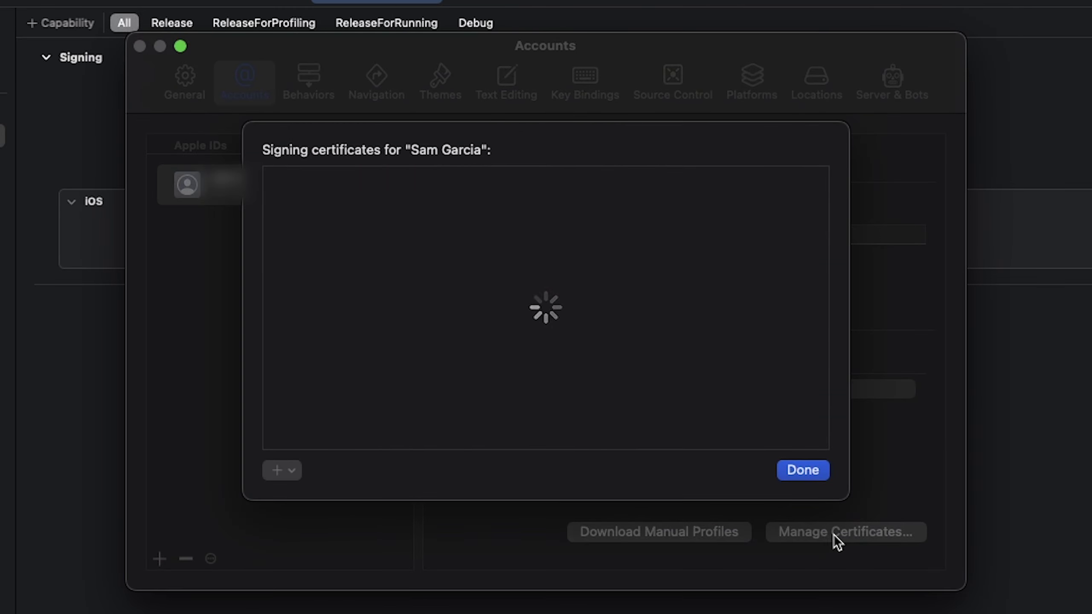
click(294, 471)
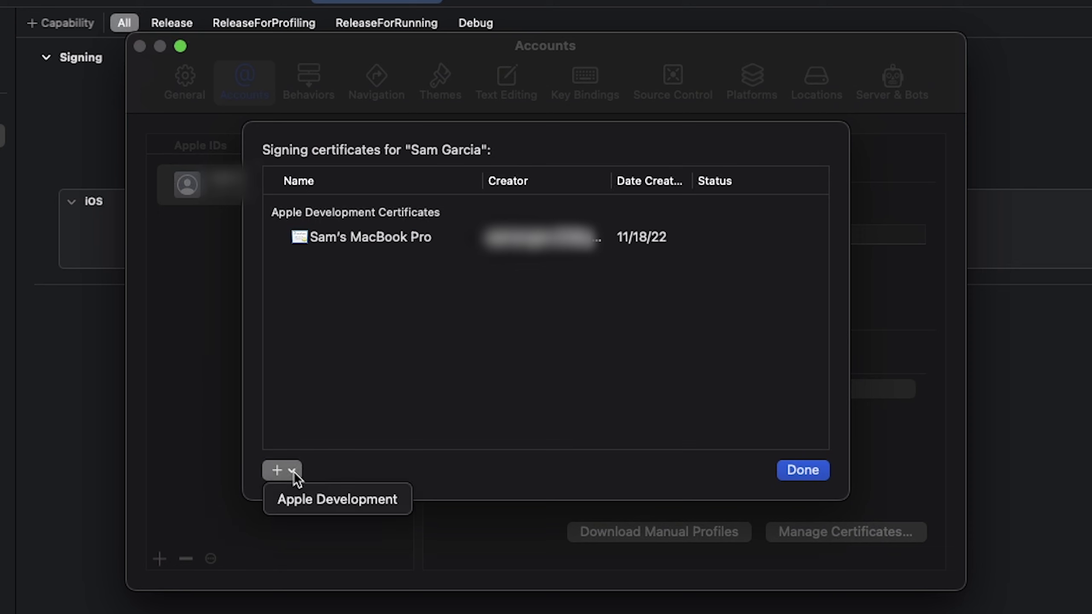
click(304, 497)
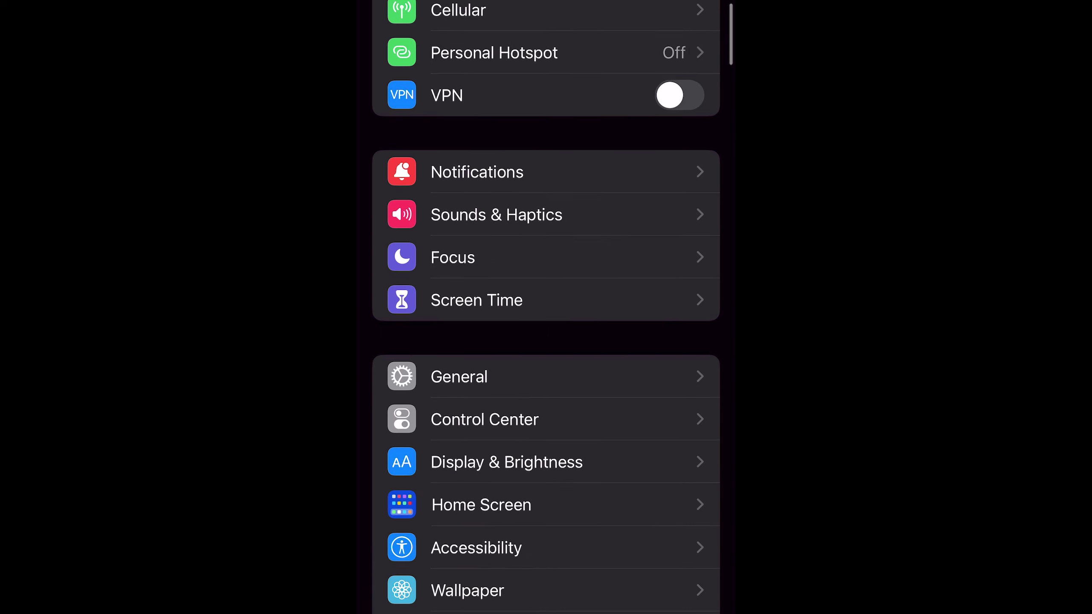
Go to the Developer Mode setting under Privacy & Security in iPhone Settings
scroll(546, 307, down, 10)
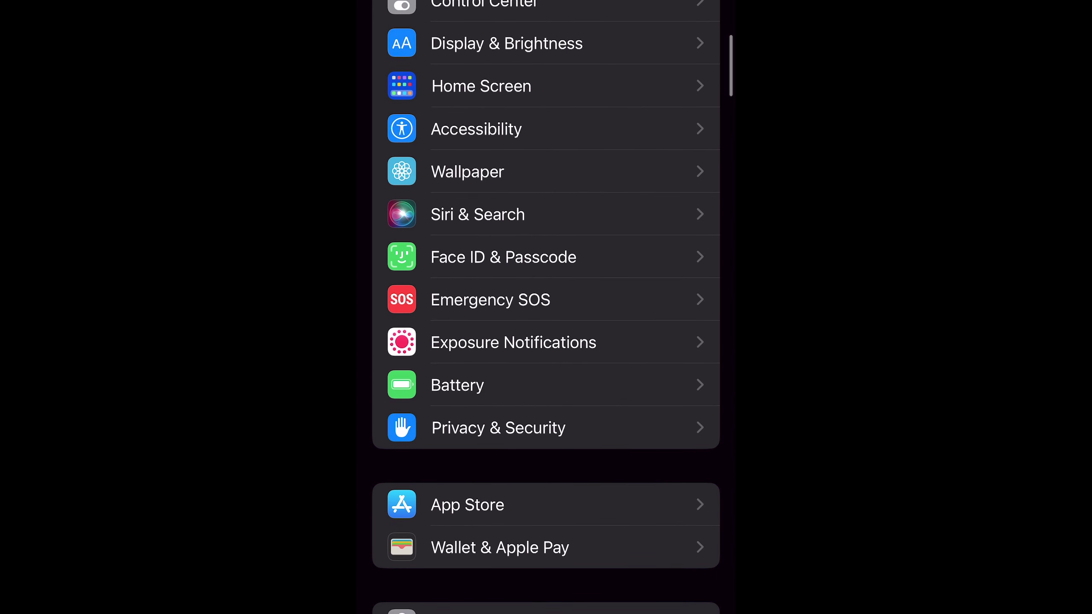
click(498, 428)
scroll(546, 307, down, 10)
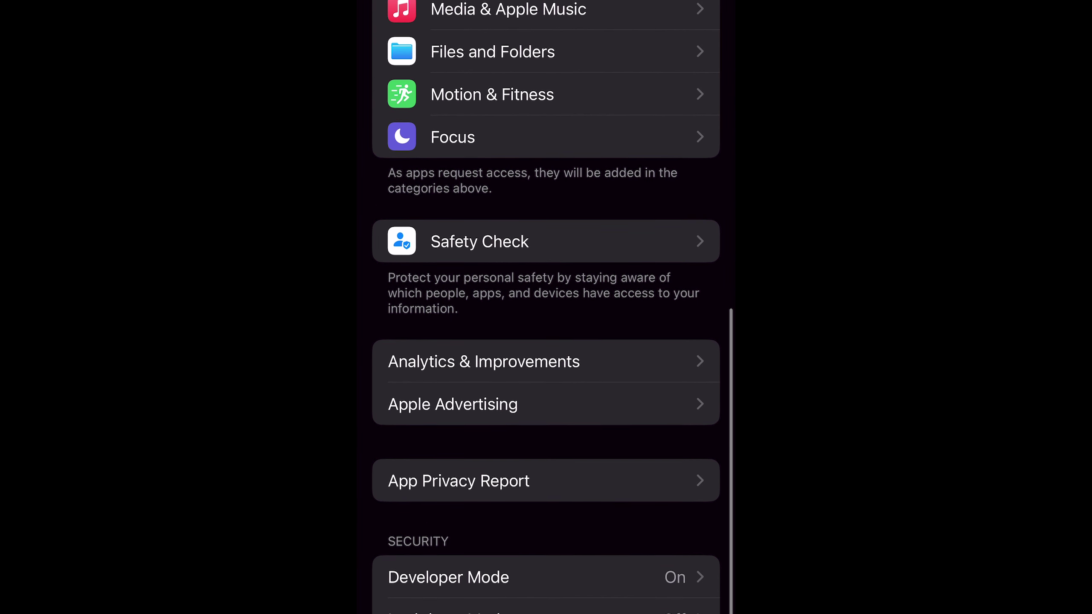
click(448, 582)
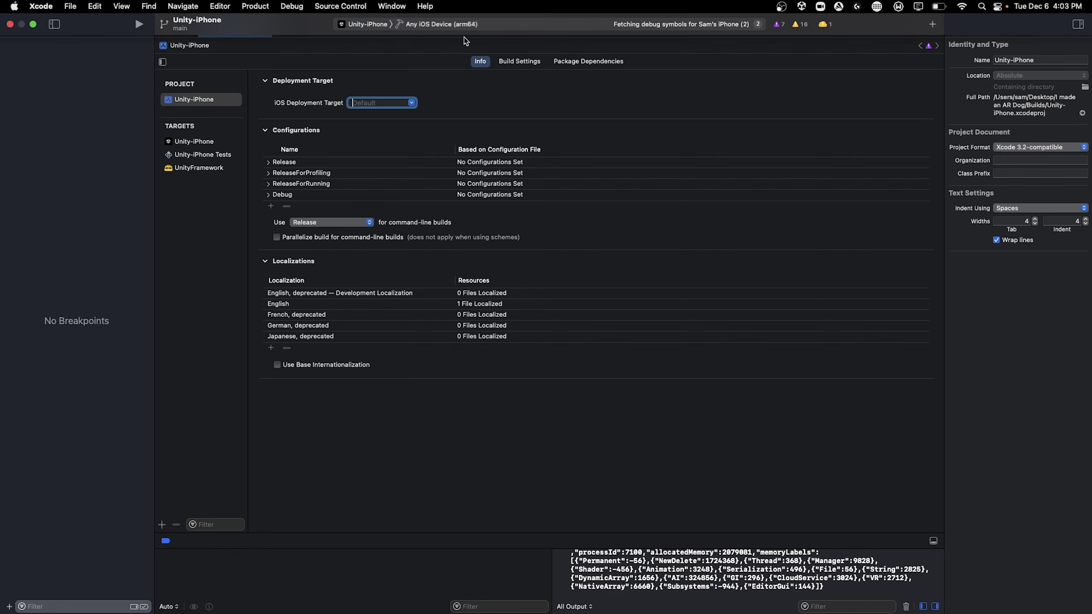
Set the connected iPhone as the run destination and build and run the AR Dog app
click(185, 14)
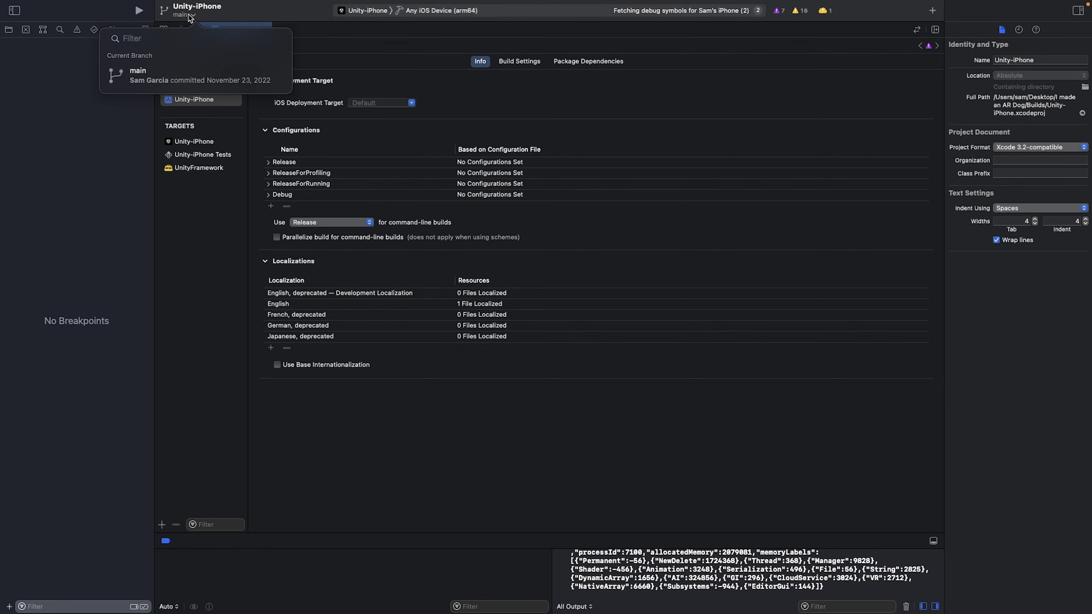
click(433, 10)
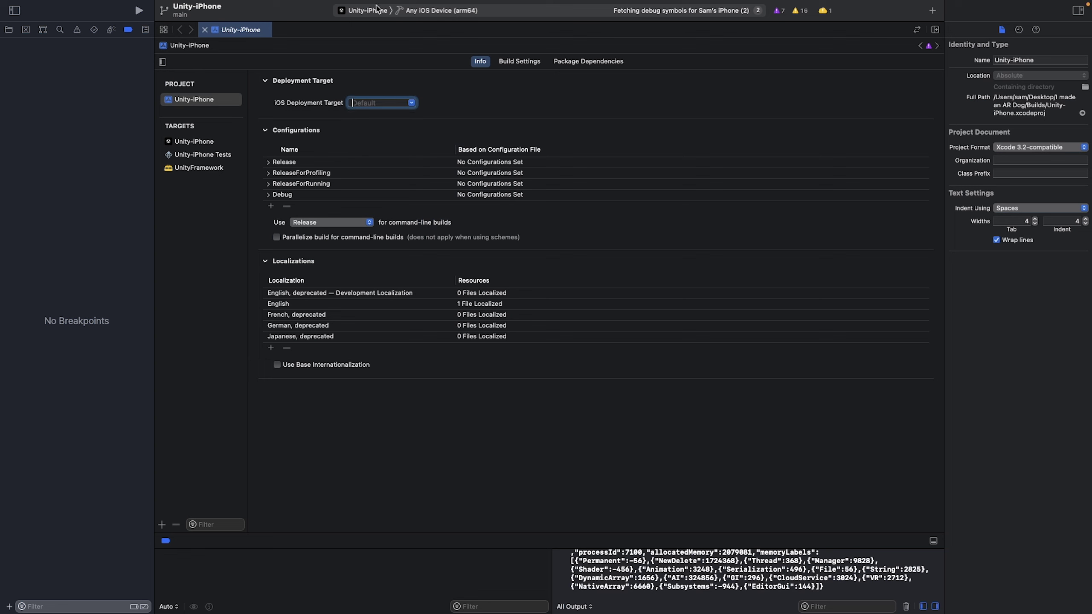
click(406, 13)
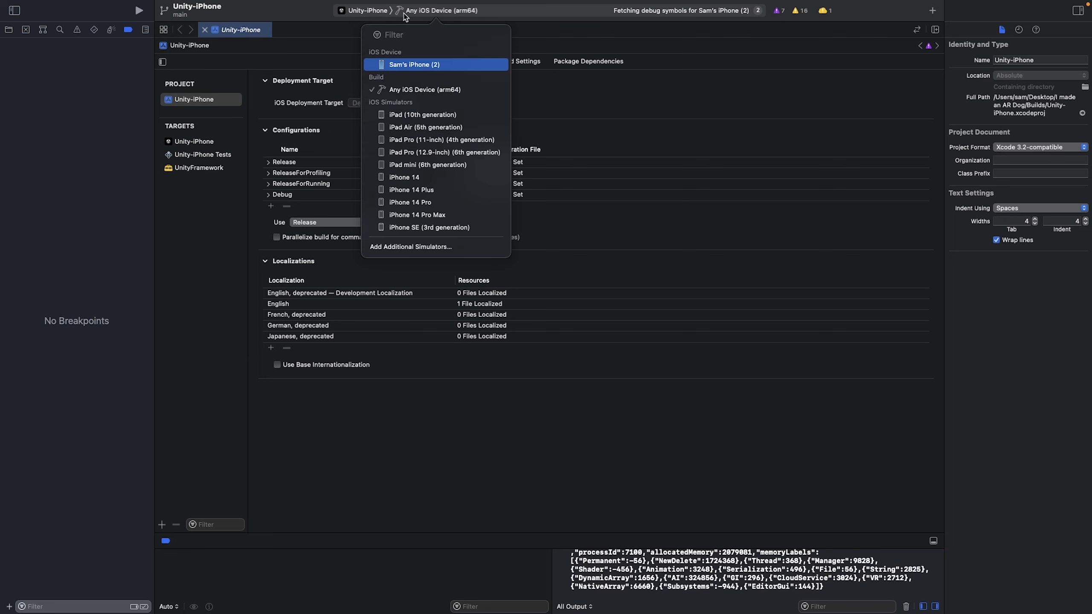
click(424, 65)
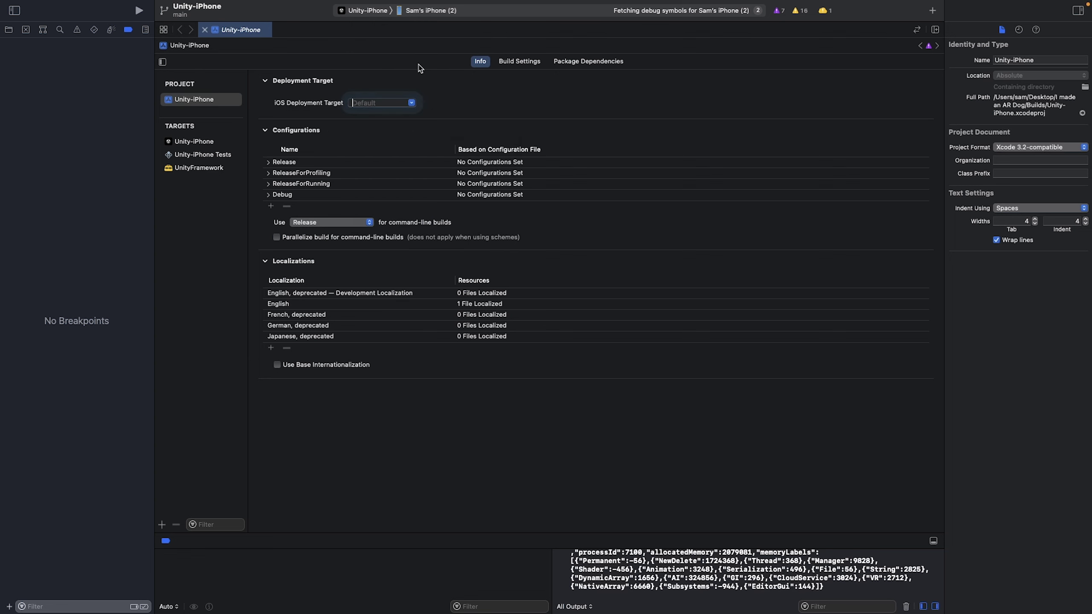
click(140, 12)
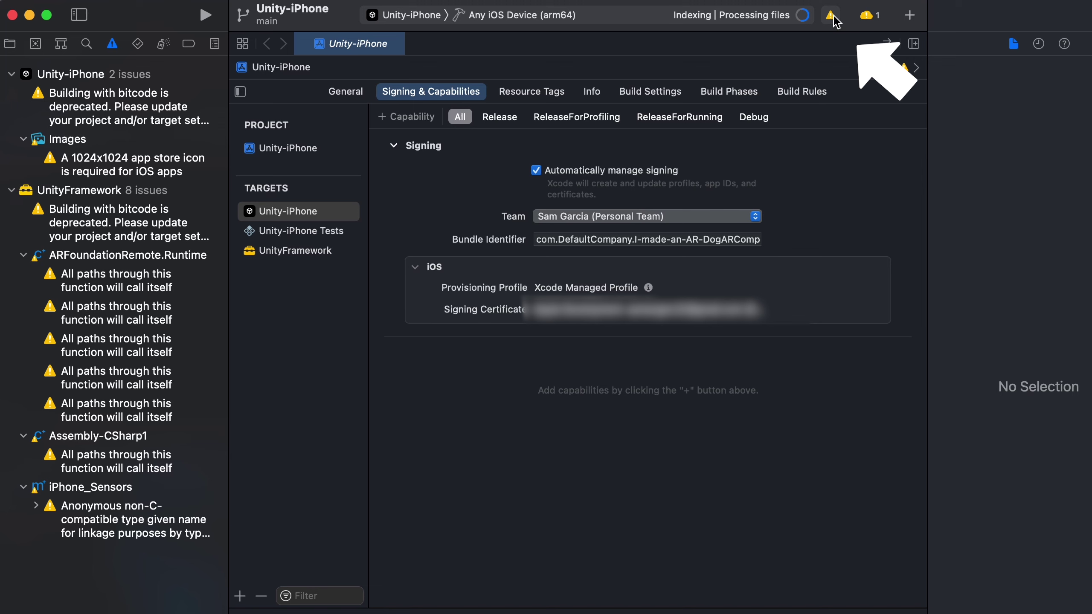
Review the bitcode, missing app icon, ARFoundationRemote and Assembly-CSharp1 recursion warnings
click(142, 100)
click(132, 168)
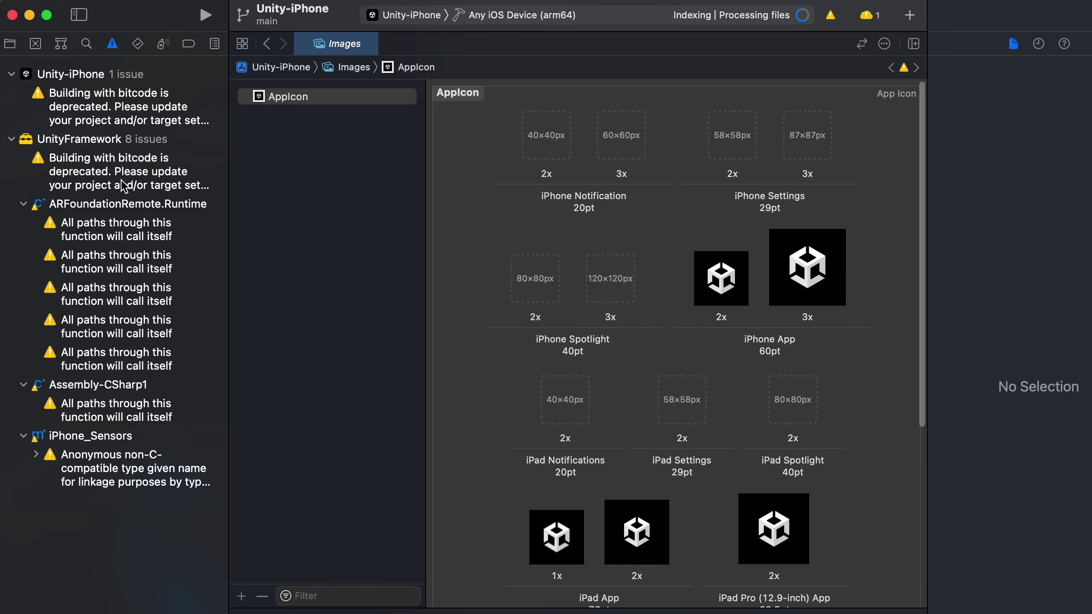
click(123, 185)
click(112, 234)
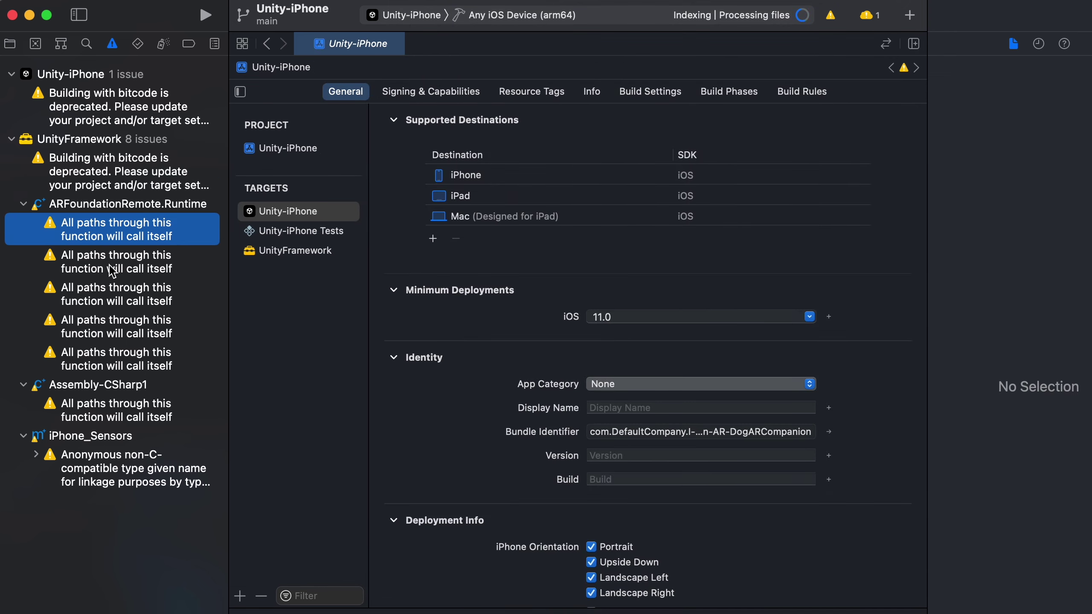
click(106, 318)
click(103, 414)
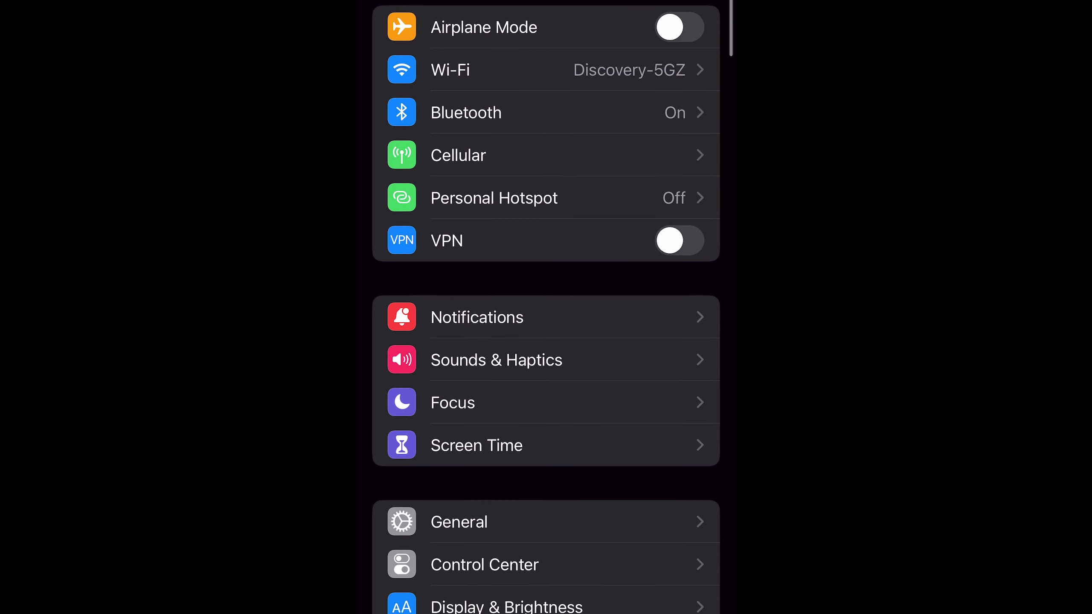
Go to General > VPN & Device Management and select the Apple Development developer app
scroll(547, 307, down, 7)
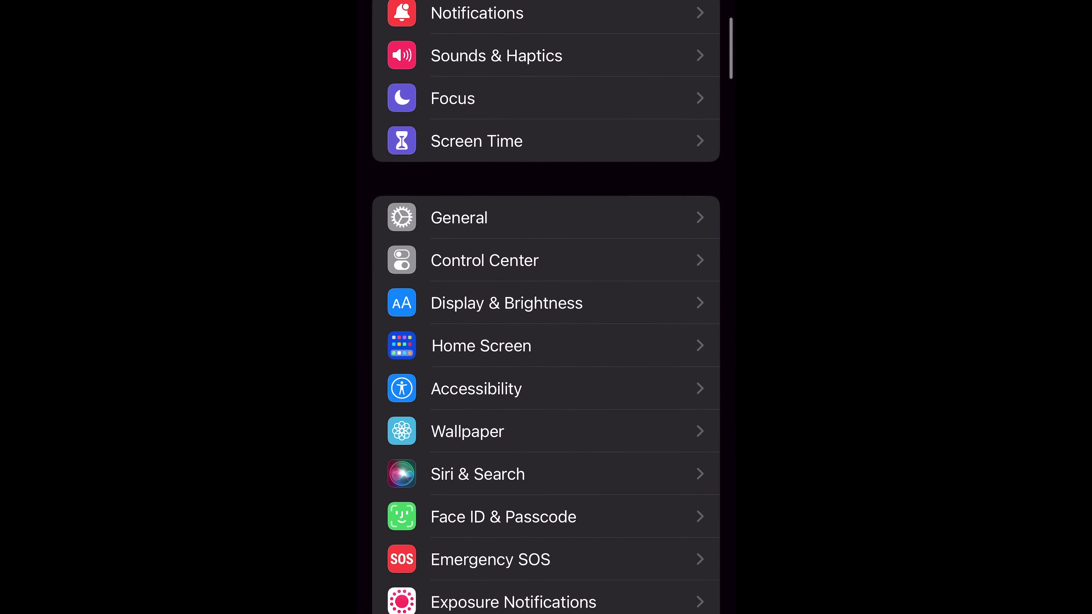
click(459, 214)
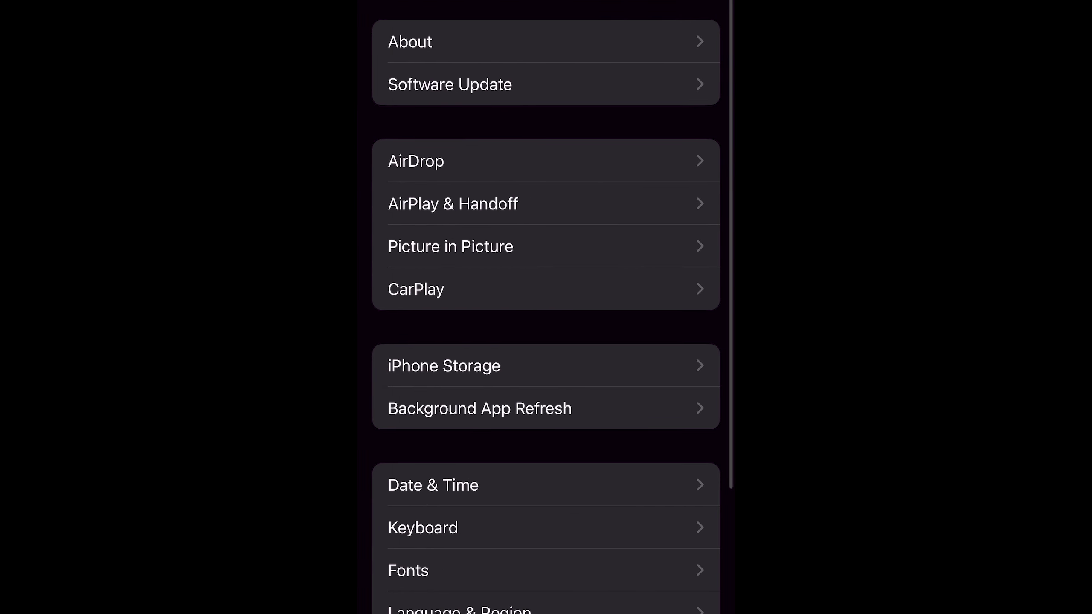
scroll(547, 307, down, 3)
scroll(546, 307, down, 5)
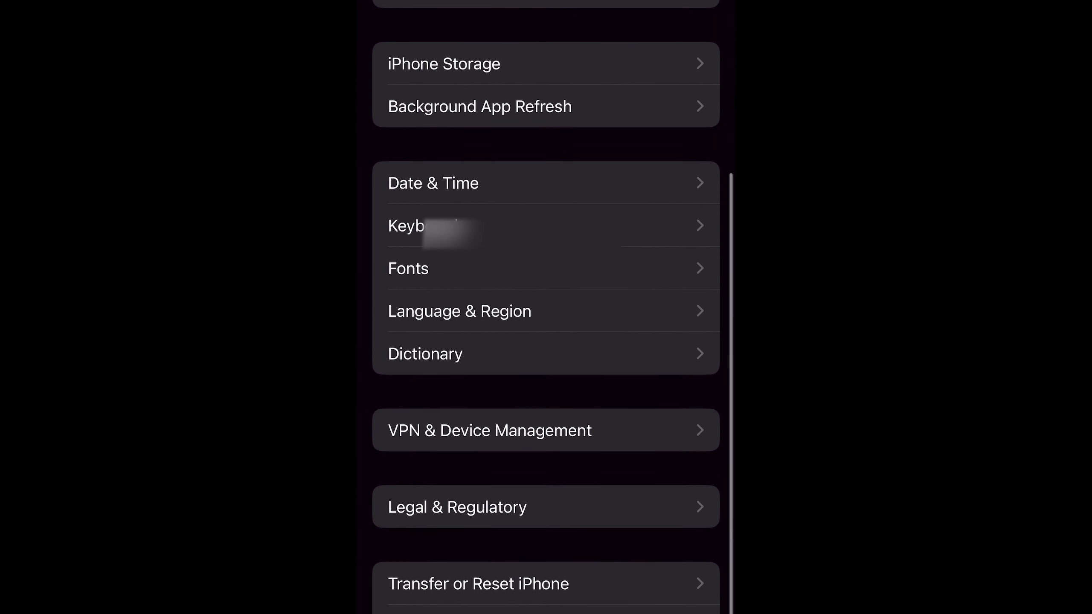
click(487, 429)
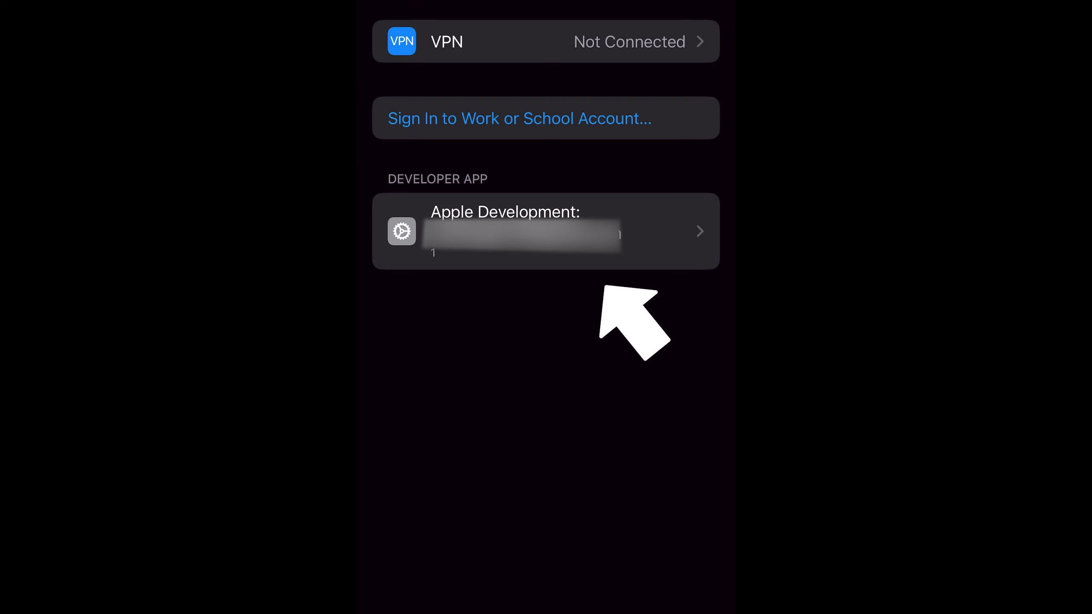
click(503, 231)
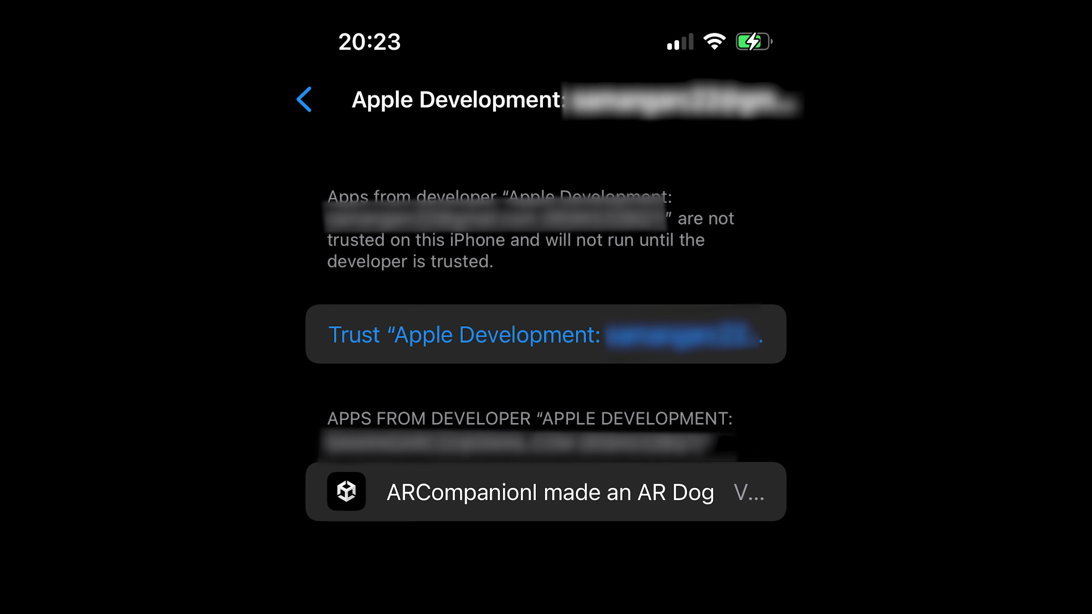